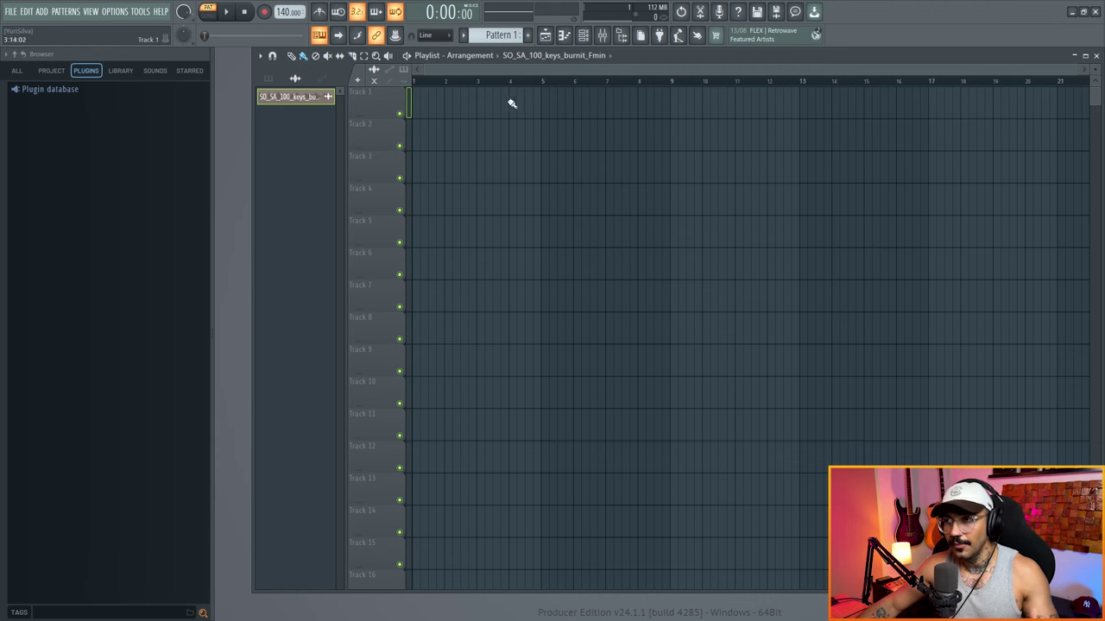
# Step: Add an ESW Vinyl Guitar 2 instrument channel, searching the generator plugins for "vi"
pyautogui.click(583, 35)
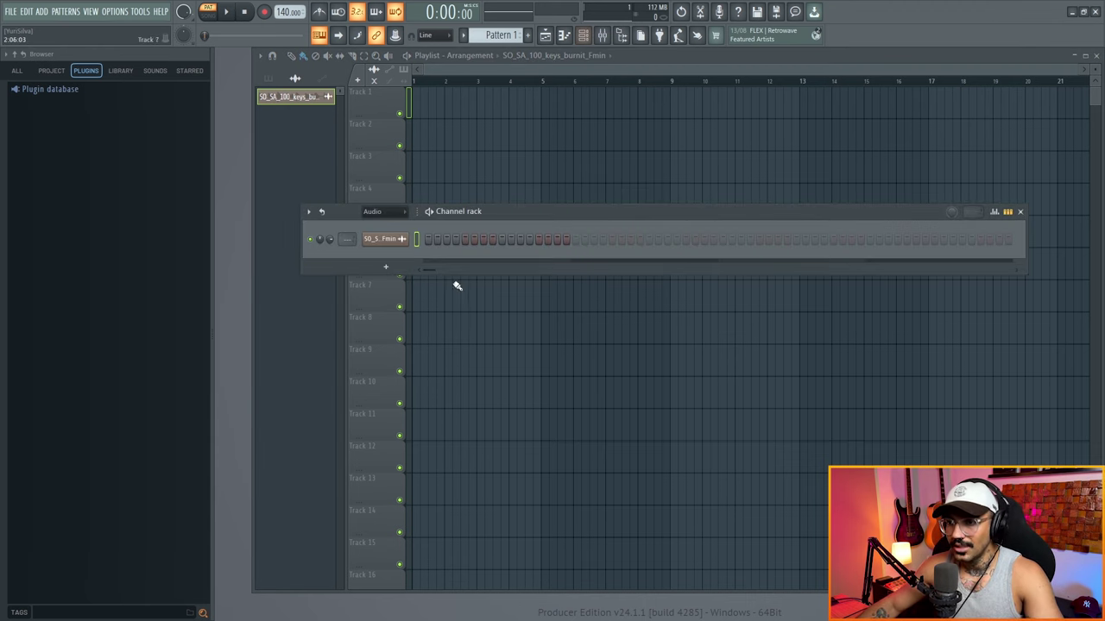
pyautogui.click(395, 270)
pyautogui.click(414, 24)
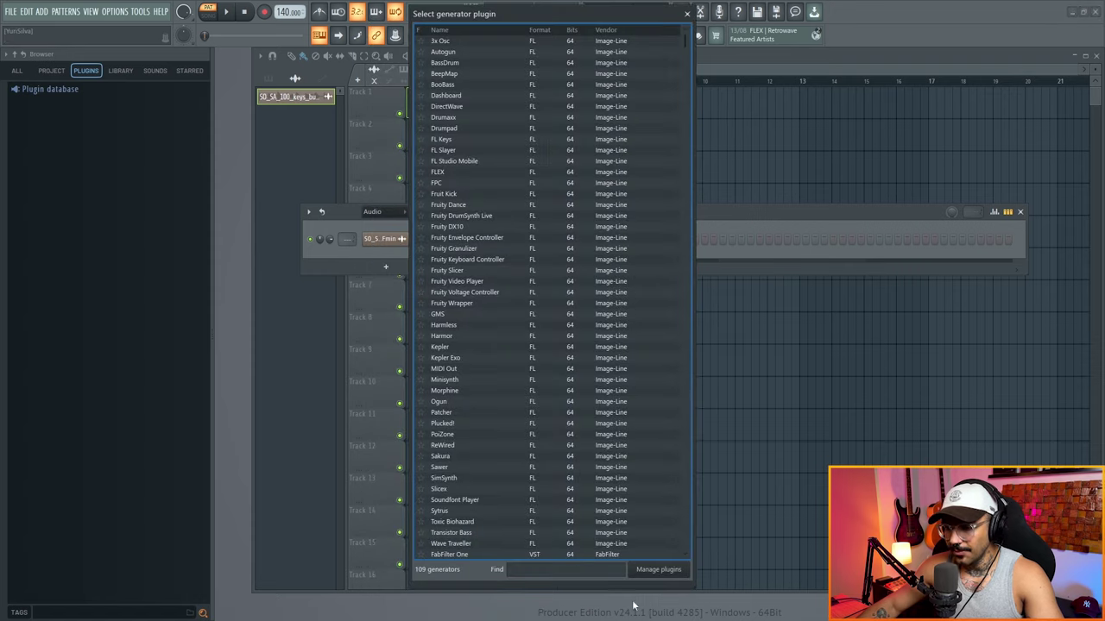
pyautogui.write('vi')
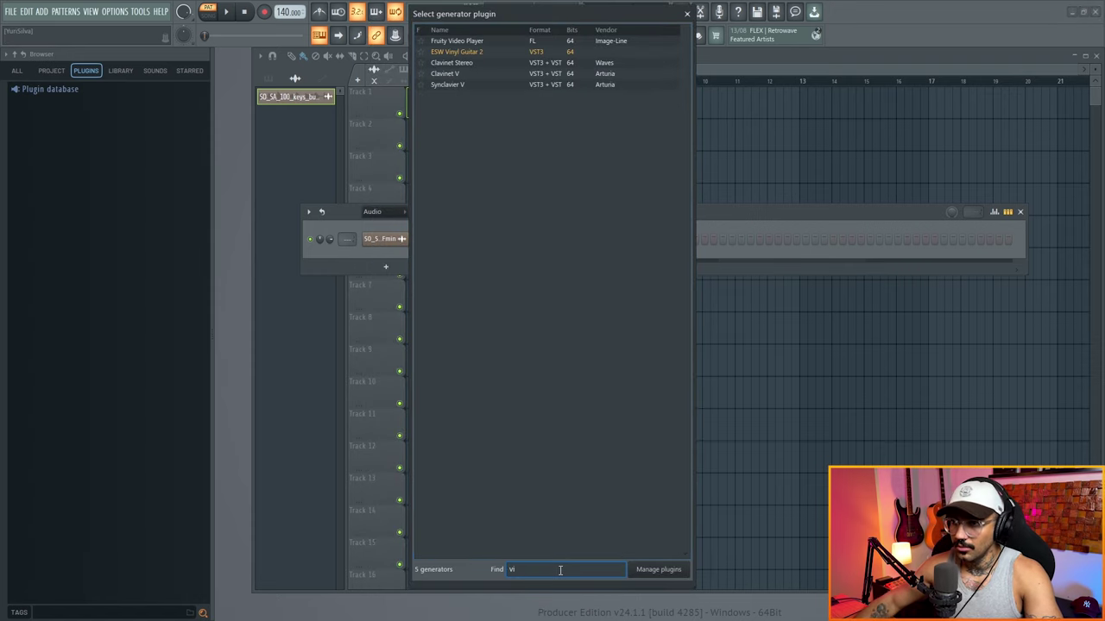
pyautogui.click(457, 52)
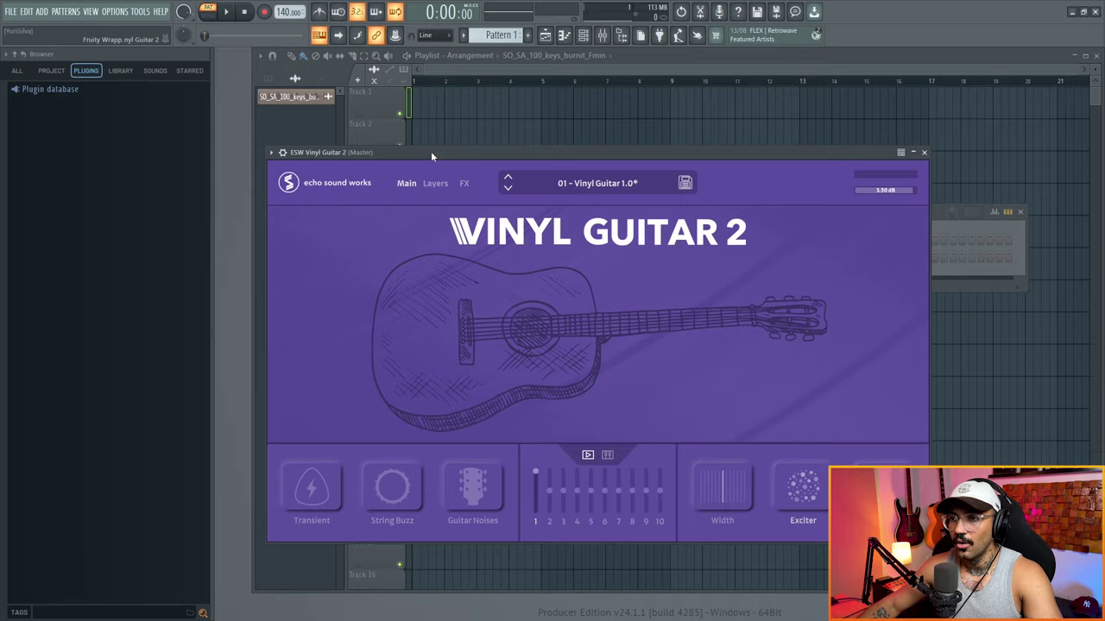
pyautogui.moveTo(431, 155); pyautogui.dragTo(406, 96)
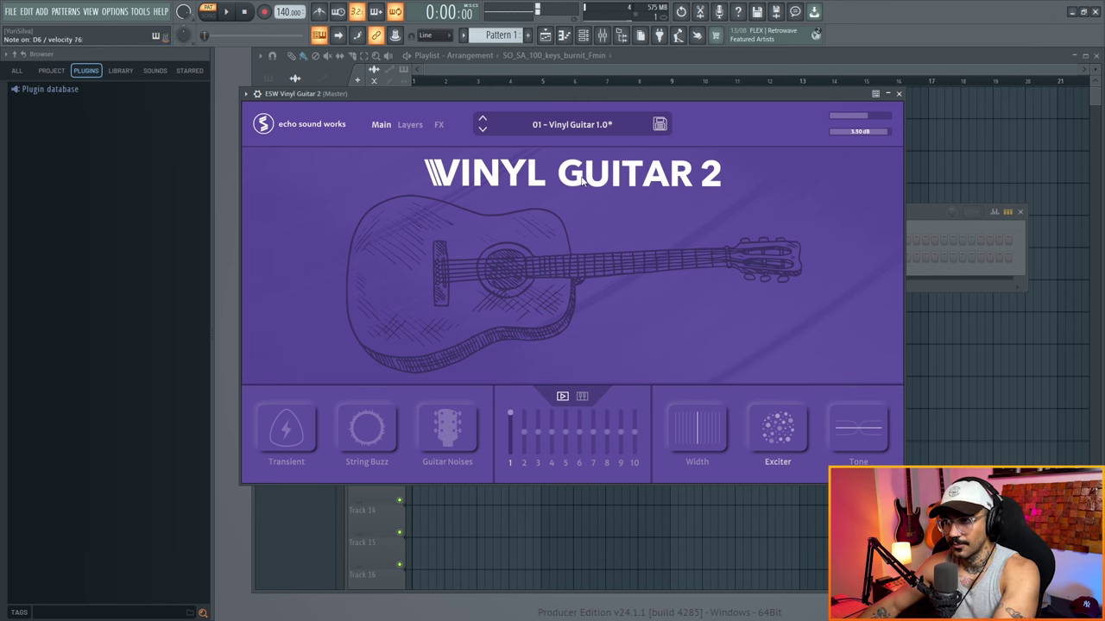
# Step: Load the preset 03 - Vinyl Guitar 1.0 Harp in Vinyl Guitar 2 and close the plugin window
pyautogui.click(484, 129)
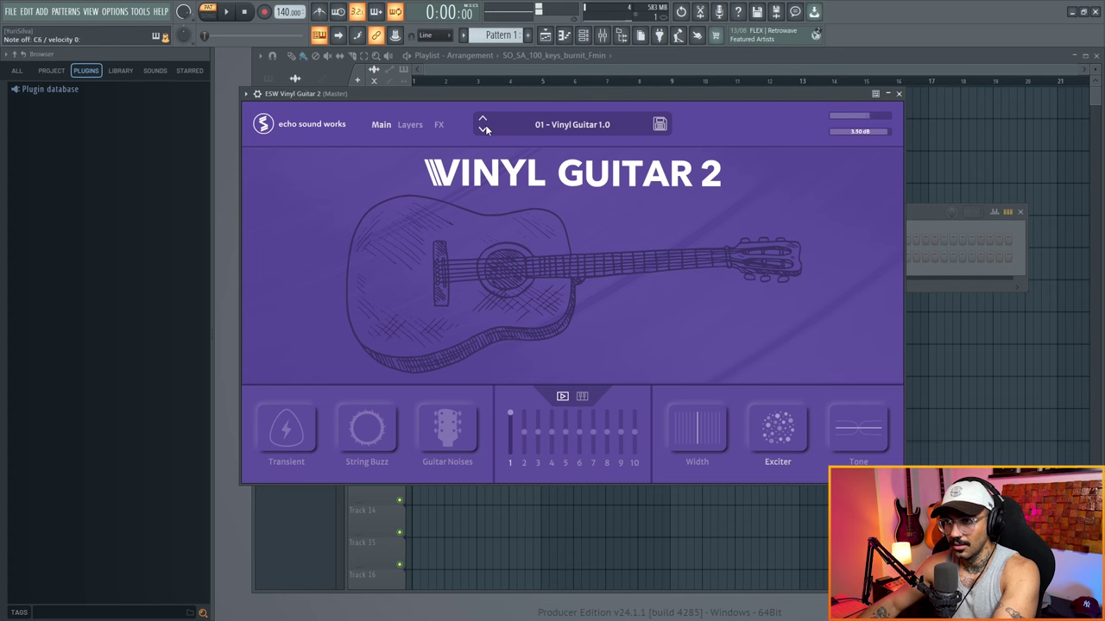
pyautogui.click(484, 129)
pyautogui.click(483, 128)
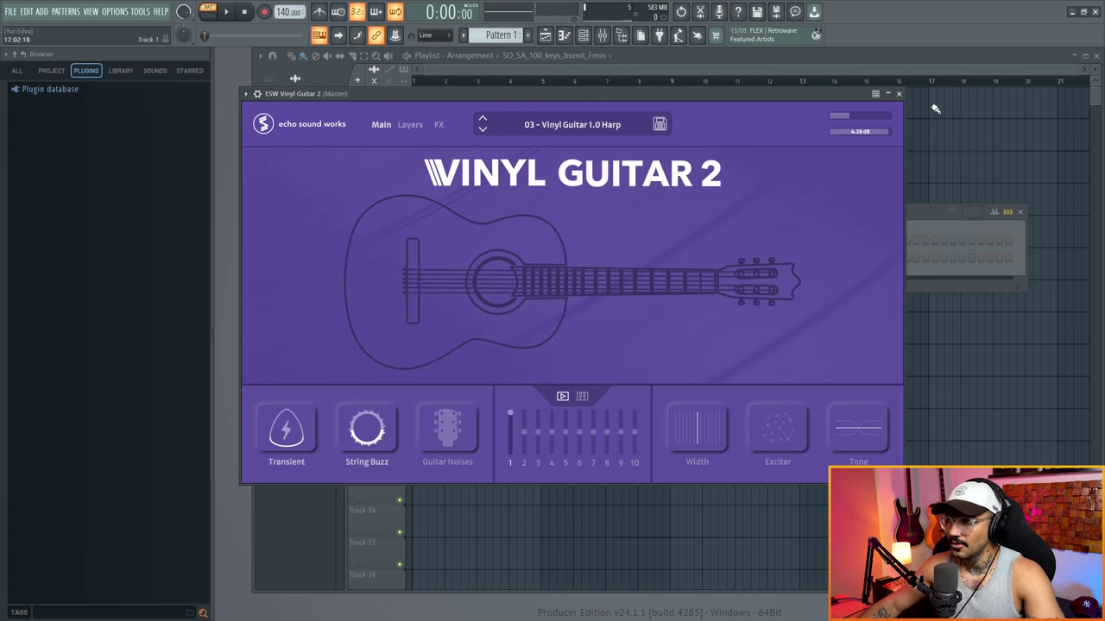
pyautogui.click(897, 94)
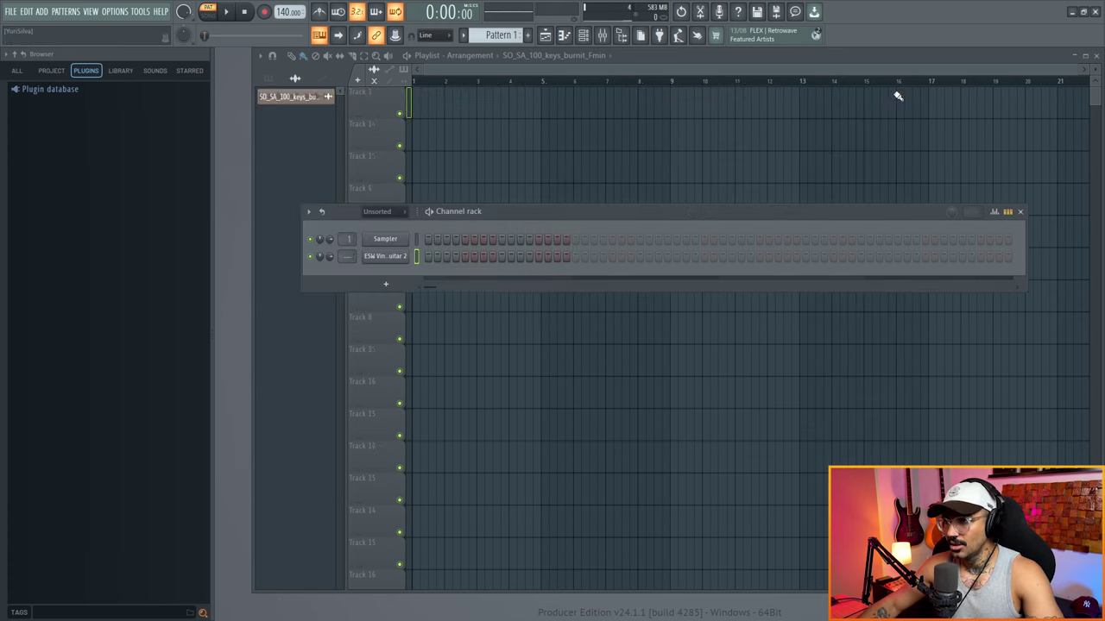
# Step: Place the SO_SA_100_keys_burnit_Fmin sample at the start of Track 1 and set the project tempo to 130 BPM
pyautogui.click(300, 98)
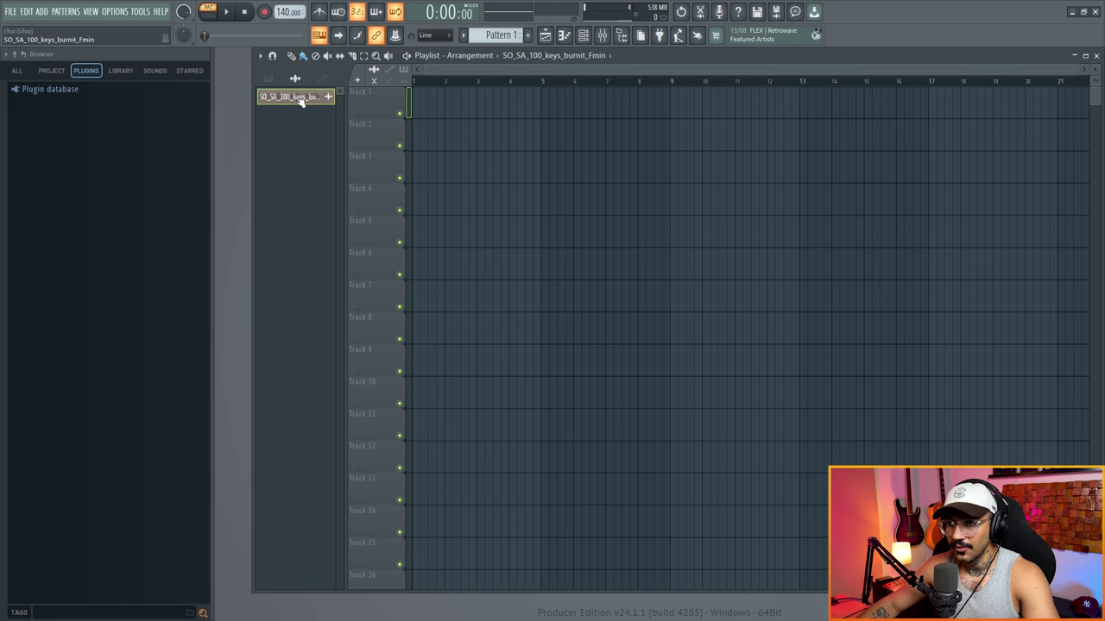
pyautogui.click(307, 101)
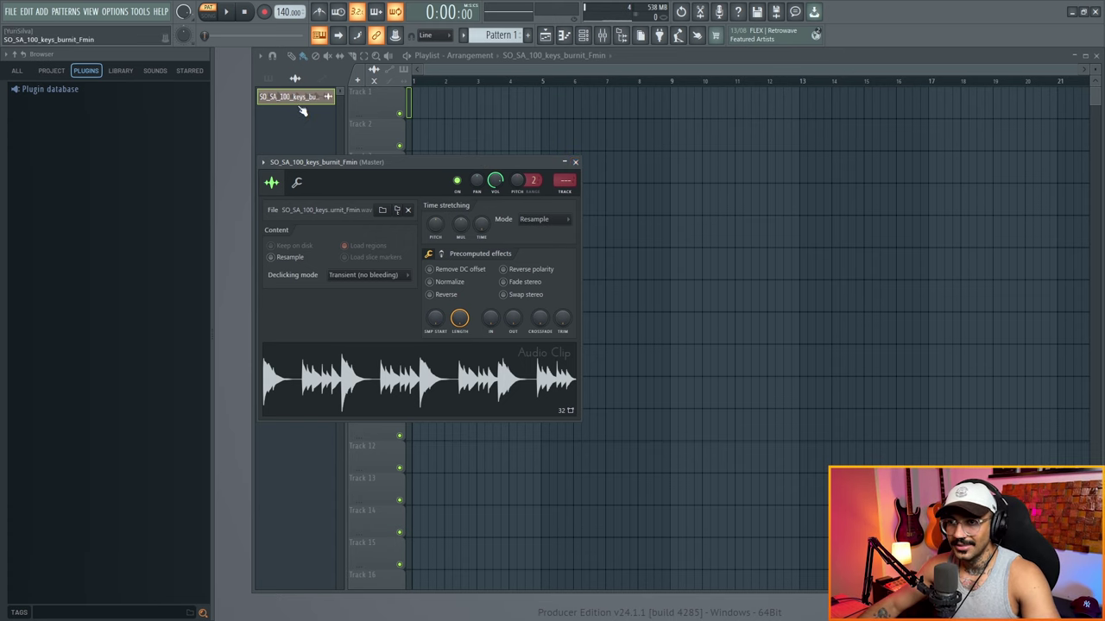
pyautogui.moveTo(301, 102); pyautogui.dragTo(446, 95)
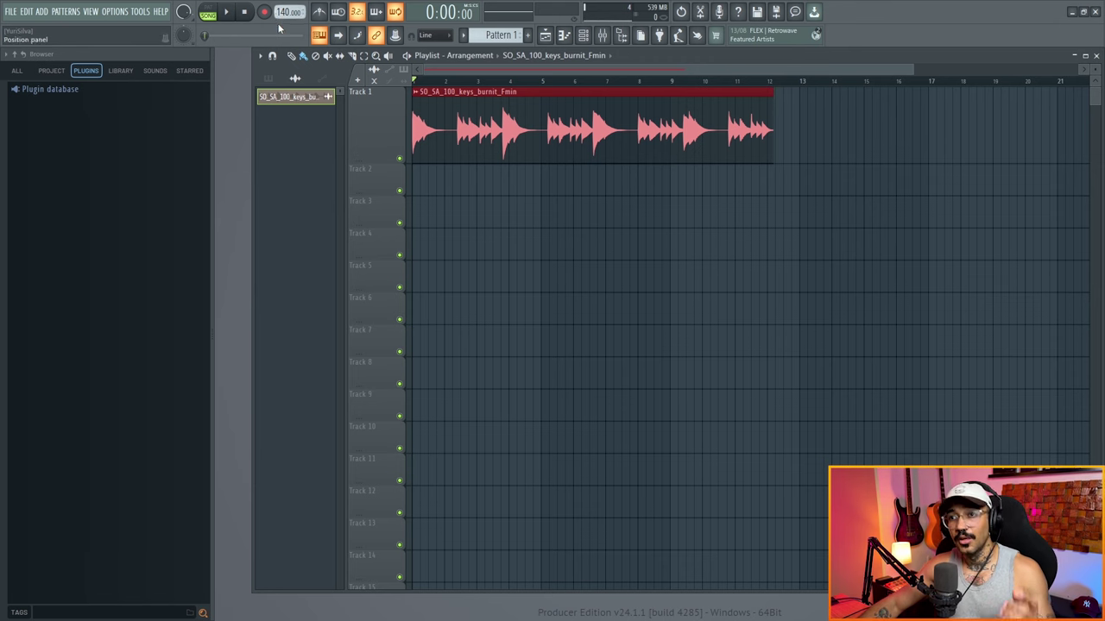
pyautogui.moveTo(283, 15); pyautogui.dragTo(283, 23)
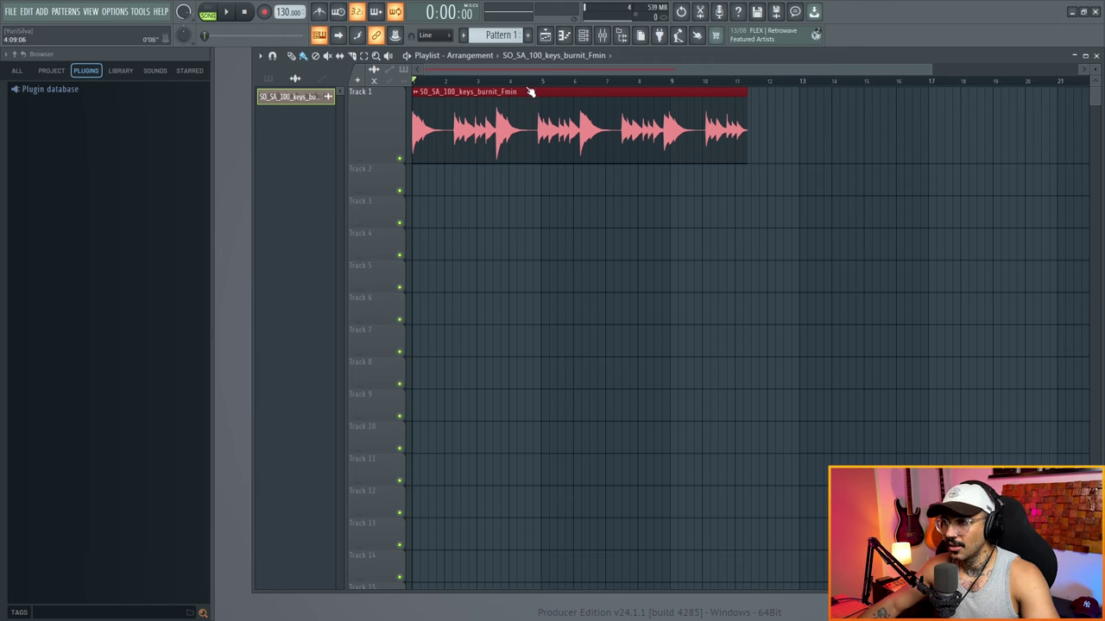
# Step: Fit the keys clip to the project tempo, entering 100 BPM as the sample's tempo, and play it back
pyautogui.click(413, 93)
pyautogui.click(535, 253)
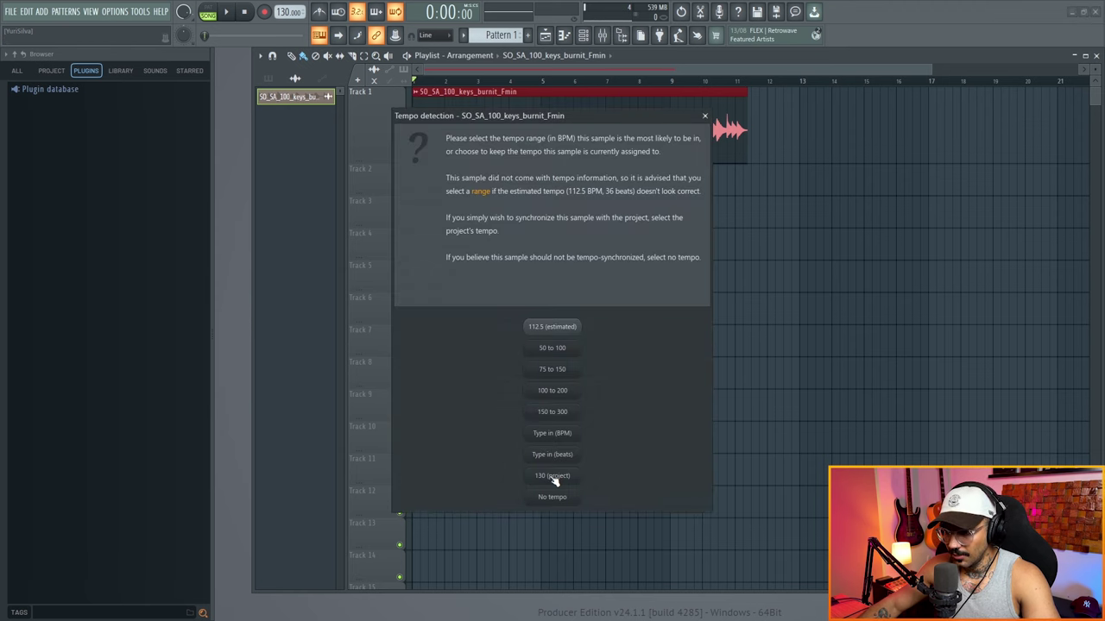
pyautogui.click(552, 433)
pyautogui.write('100')
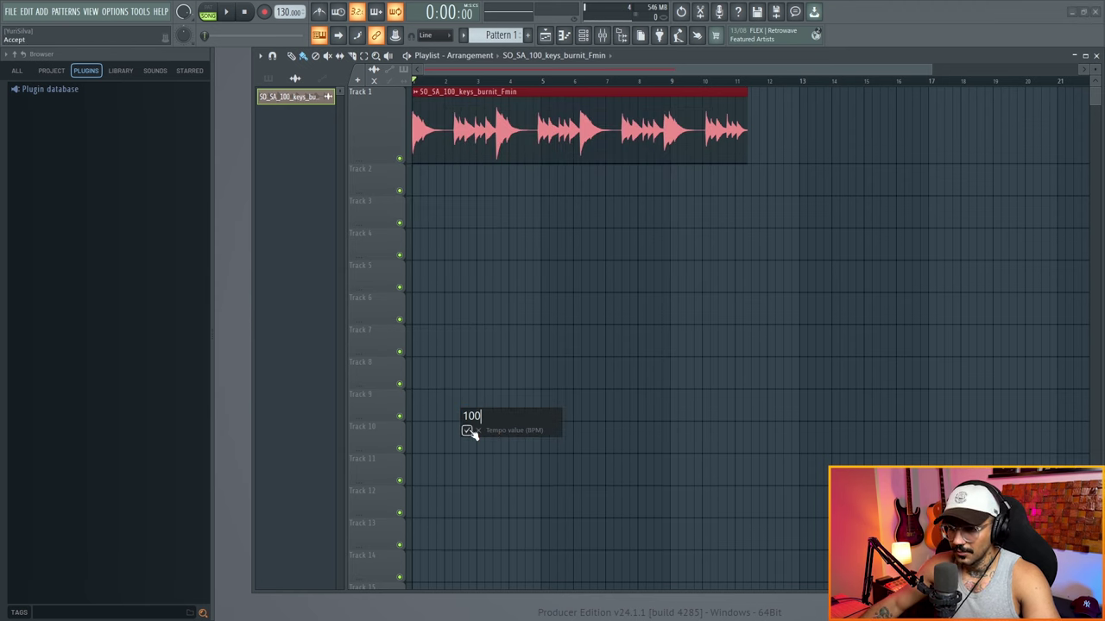
pyautogui.press('Return')
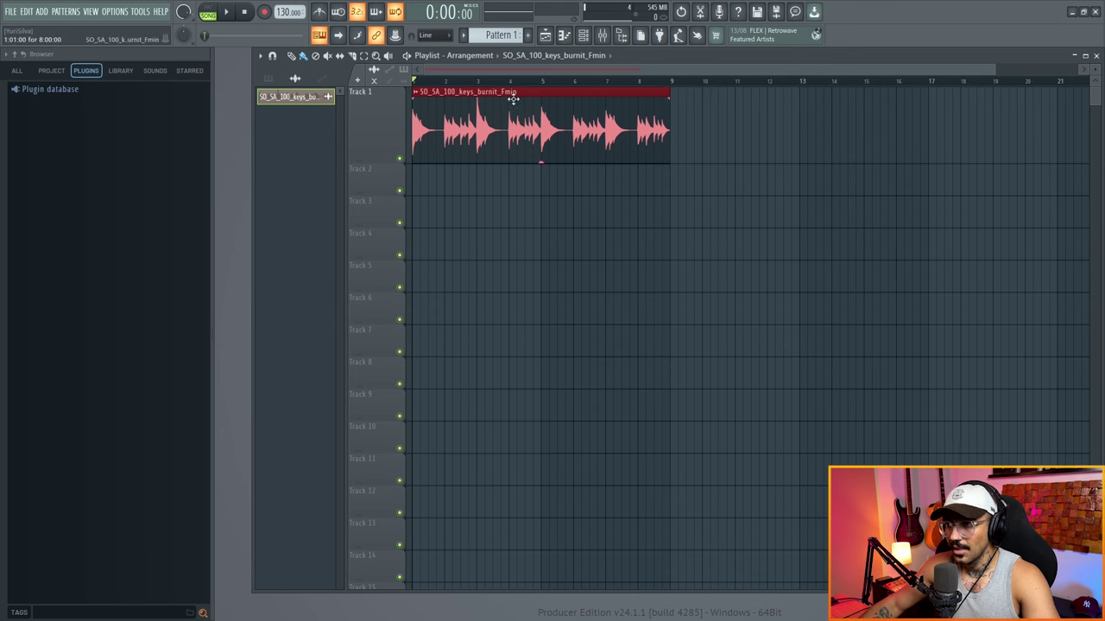
pyautogui.press('space')
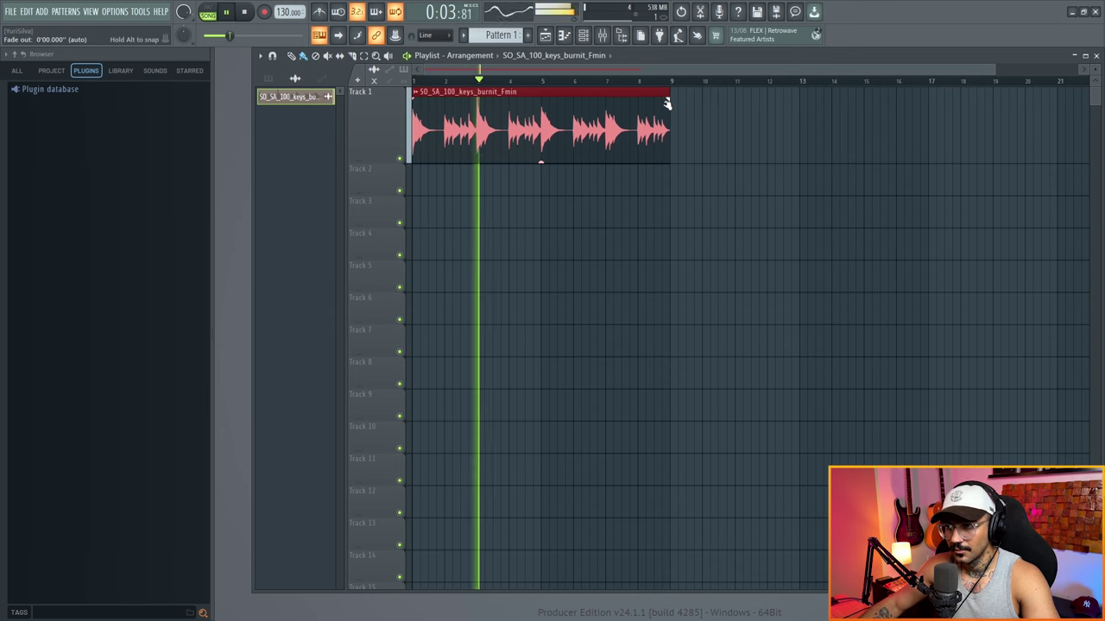
pyautogui.press('space')
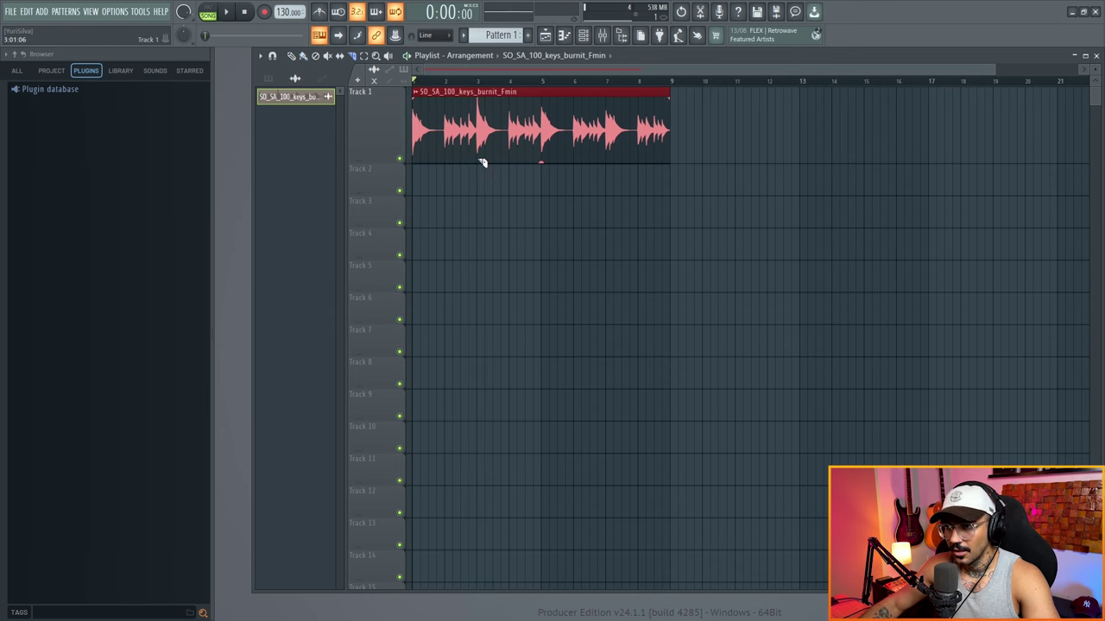
# Step: Slice the keys clip at bar 3 and replace its remainder with a copy of the first two bars, then audition the loop
pyautogui.click(480, 86)
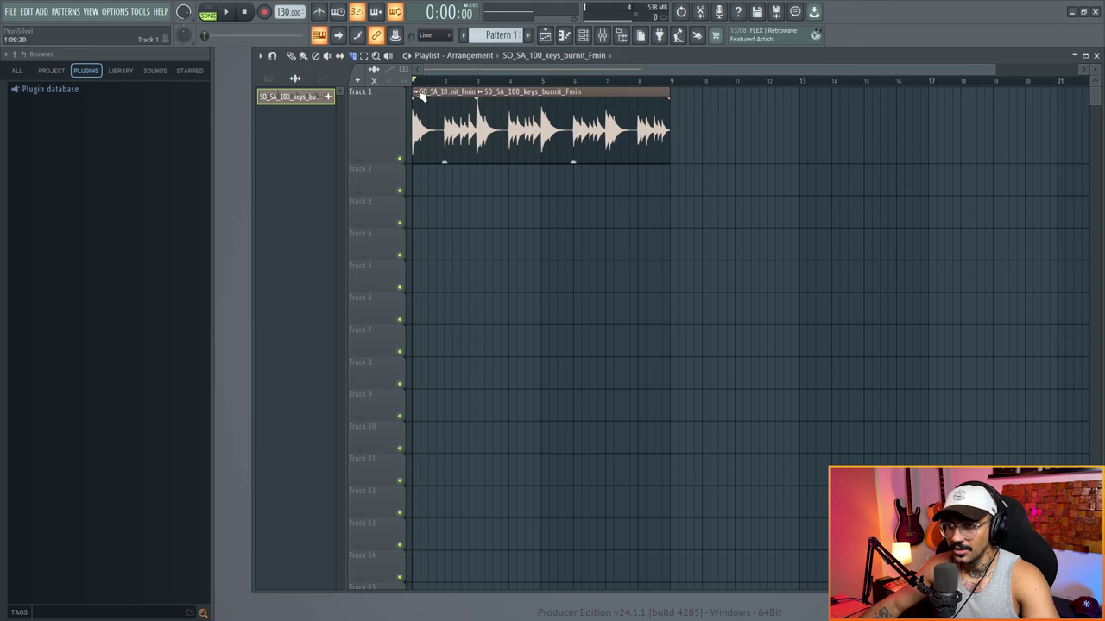
pyautogui.rightClick(505, 110)
pyautogui.press('space')
pyautogui.click(491, 121)
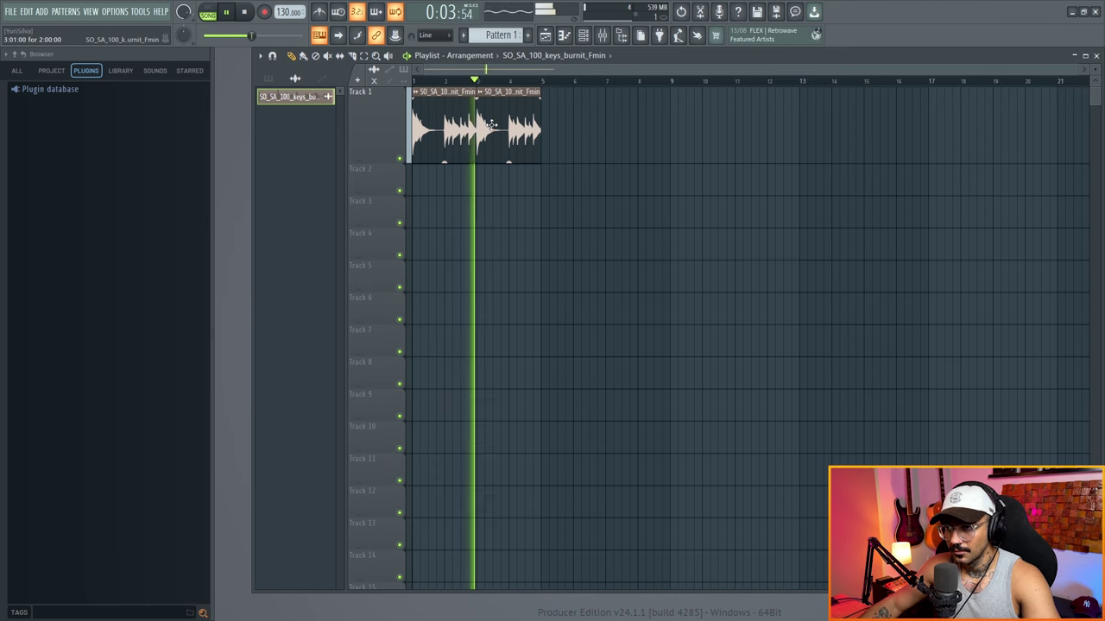
pyautogui.press('space')
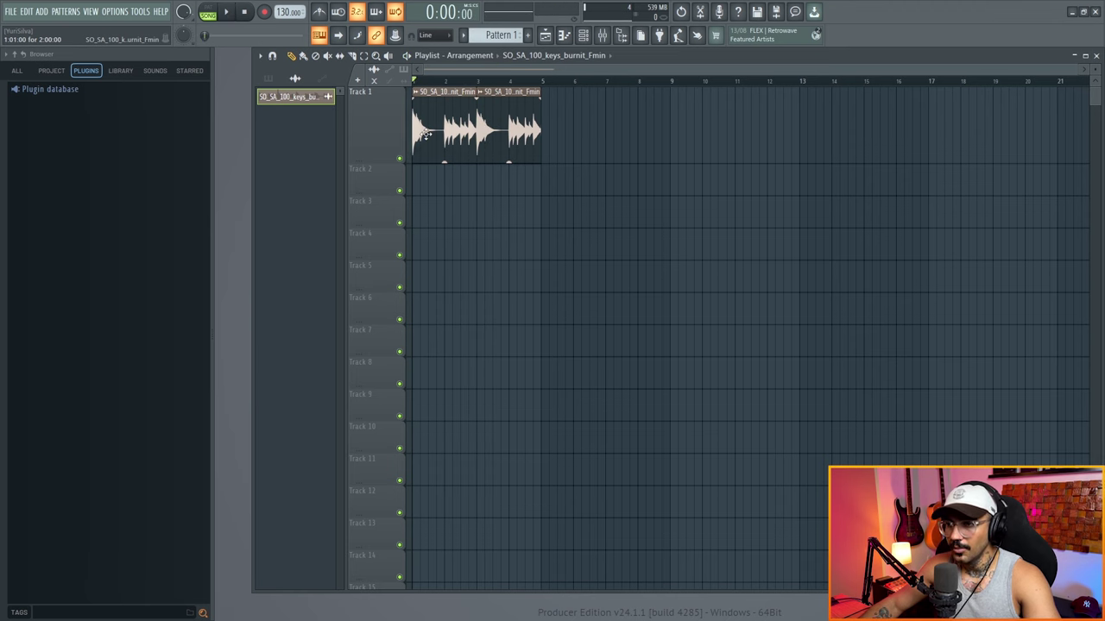
# Step: Inspect the keys sample's channel settings while listening to the loop, then close them
pyautogui.doubleClick(479, 129)
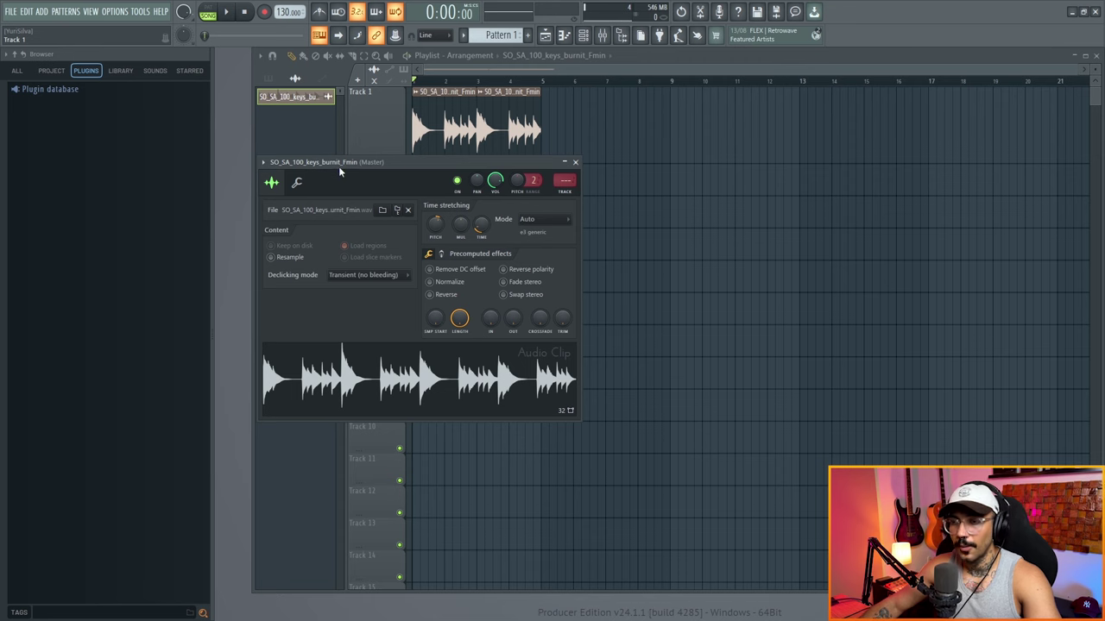
pyautogui.press('space')
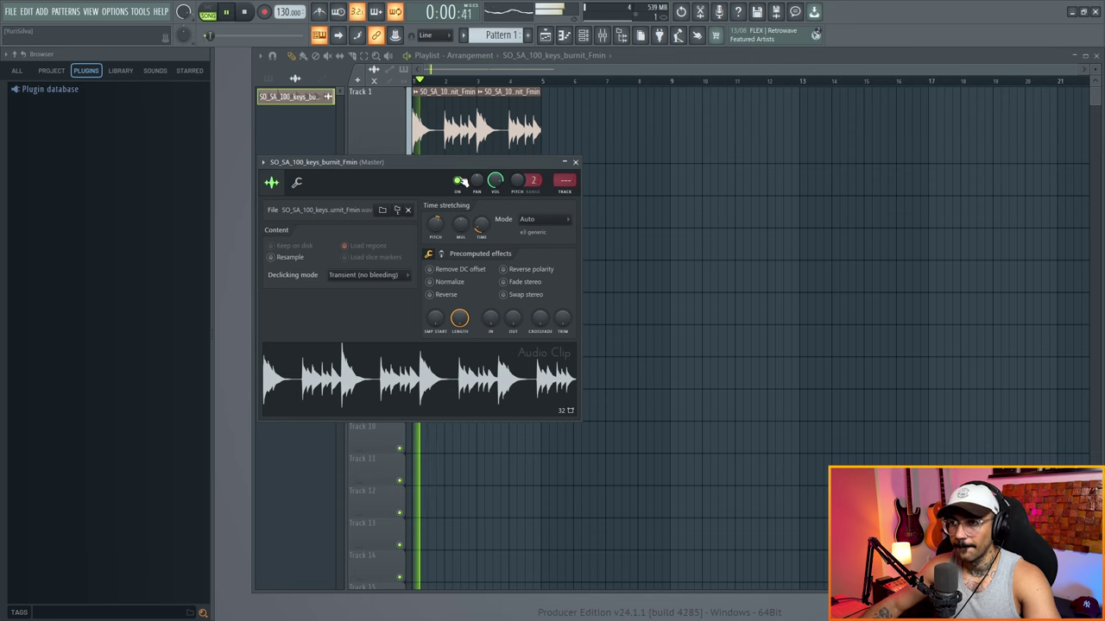
pyautogui.click(577, 164)
pyautogui.press('space')
# Step: Open the channel rack and set its display filter to All
pyautogui.click(584, 36)
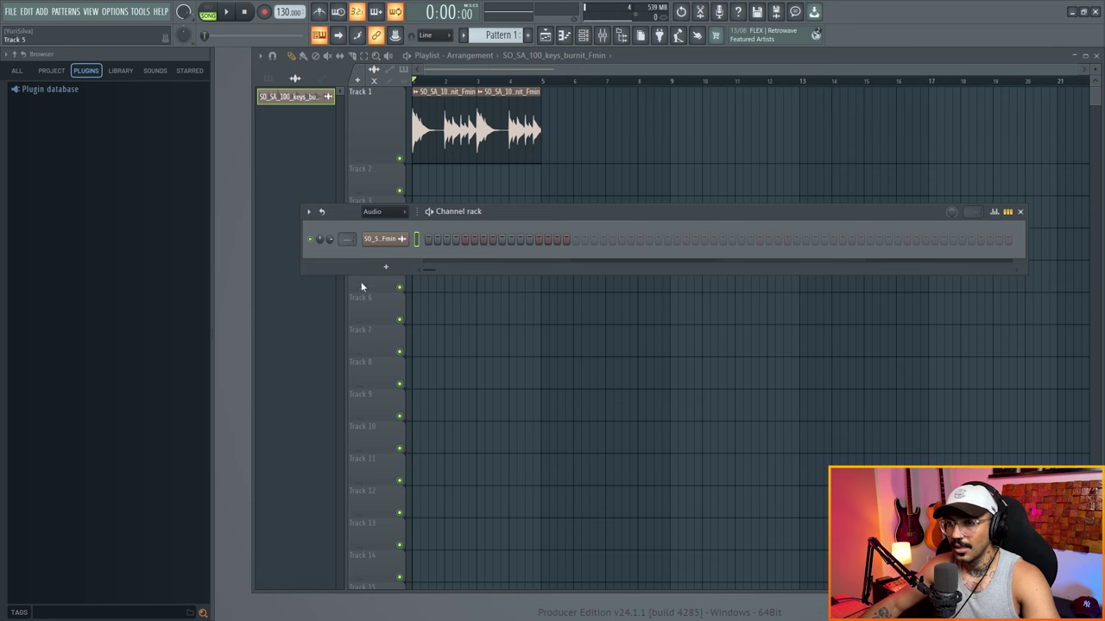
pyautogui.click(386, 266)
pyautogui.click(352, 273)
pyautogui.click(378, 212)
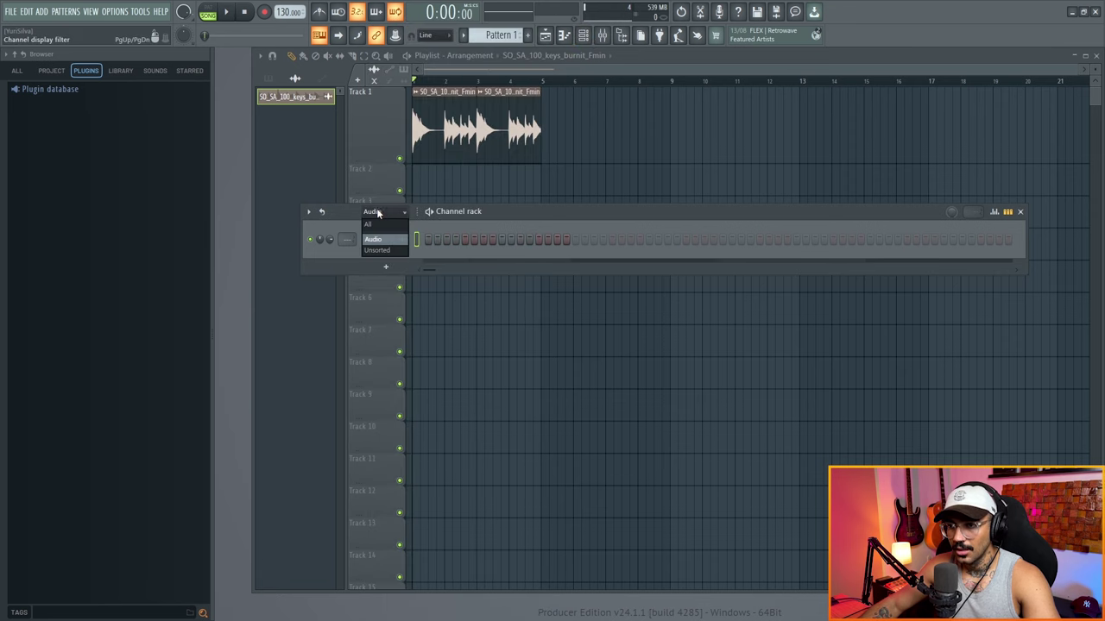
pyautogui.click(379, 213)
pyautogui.click(382, 214)
pyautogui.click(379, 227)
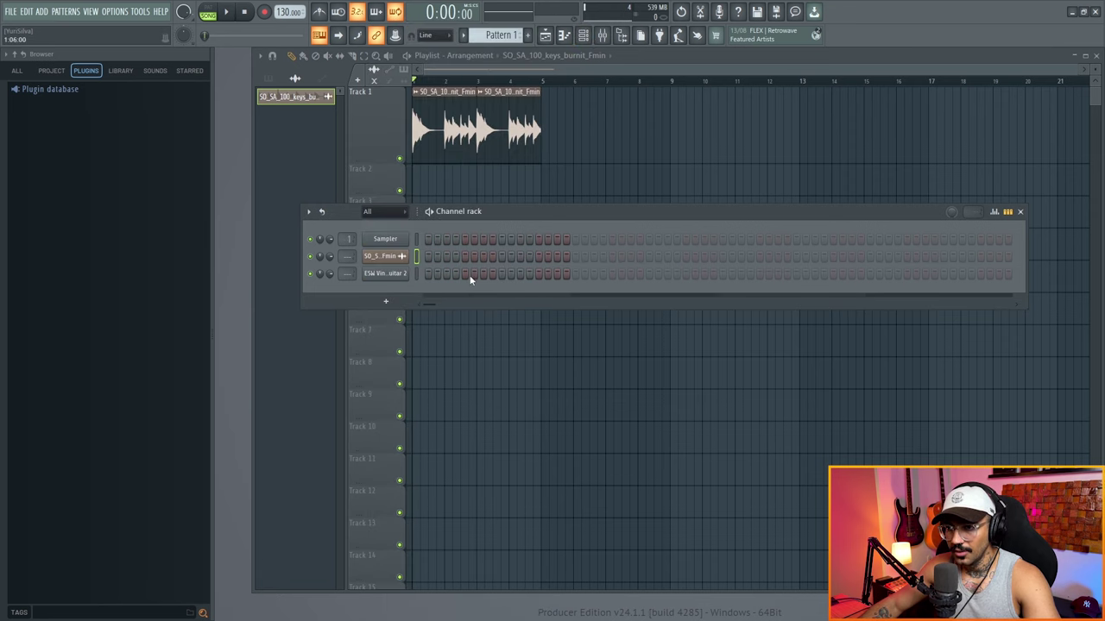
# Step: Draw consecutive half-bar G4 and A4 notes in bar 1 of ESW Vinyl Guitar 2's piano roll, auditioning them with the loop
pyautogui.click(399, 275)
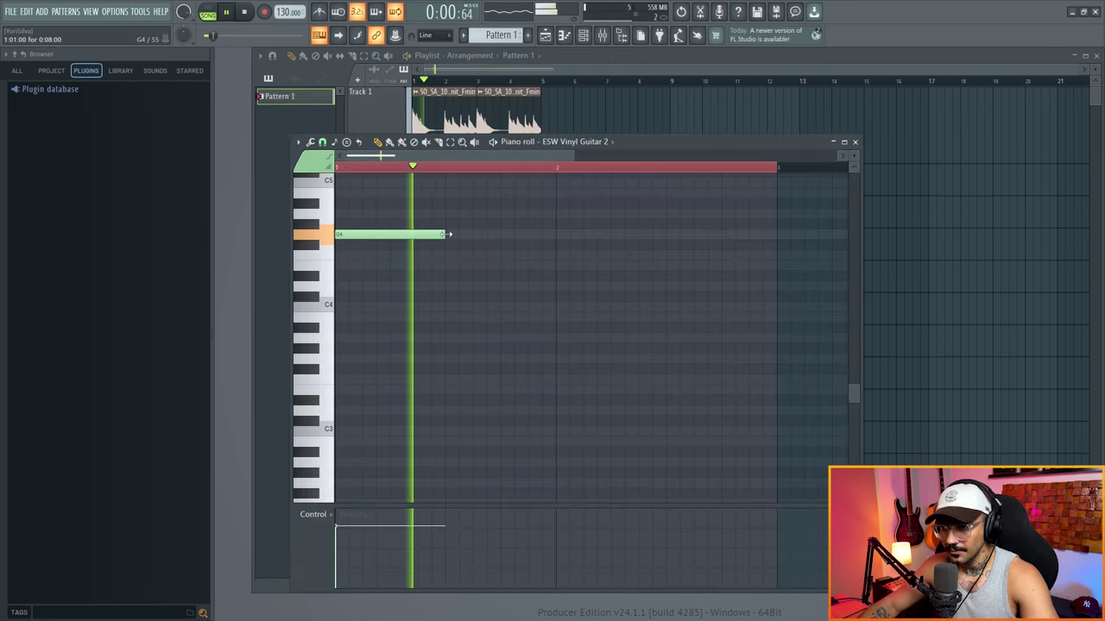
pyautogui.press('space')
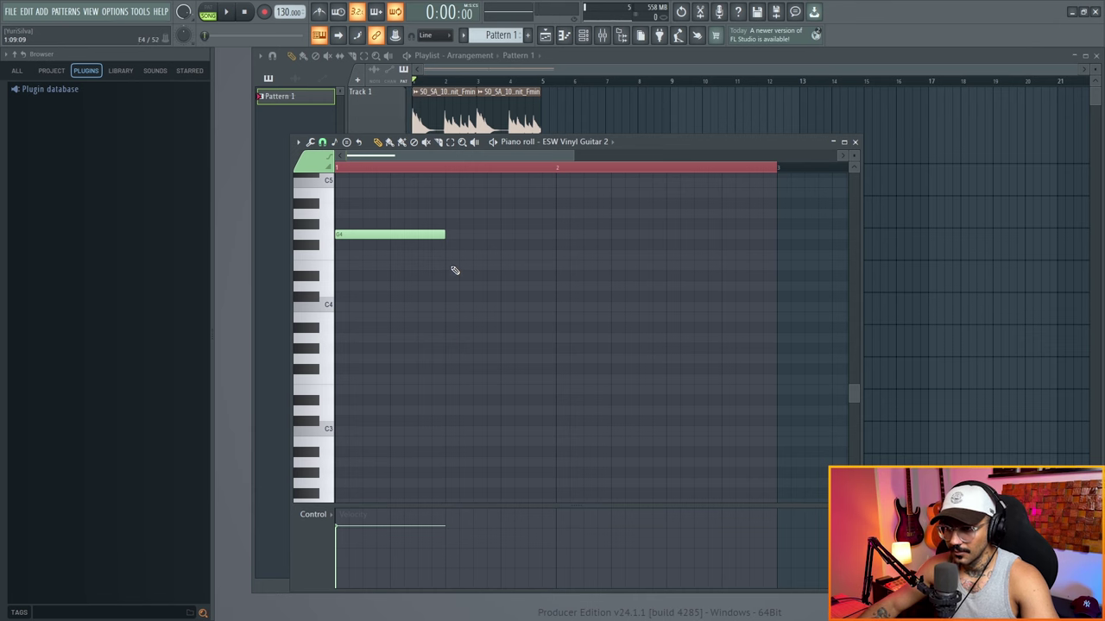
pyautogui.moveTo(450, 254); pyautogui.dragTo(451, 213)
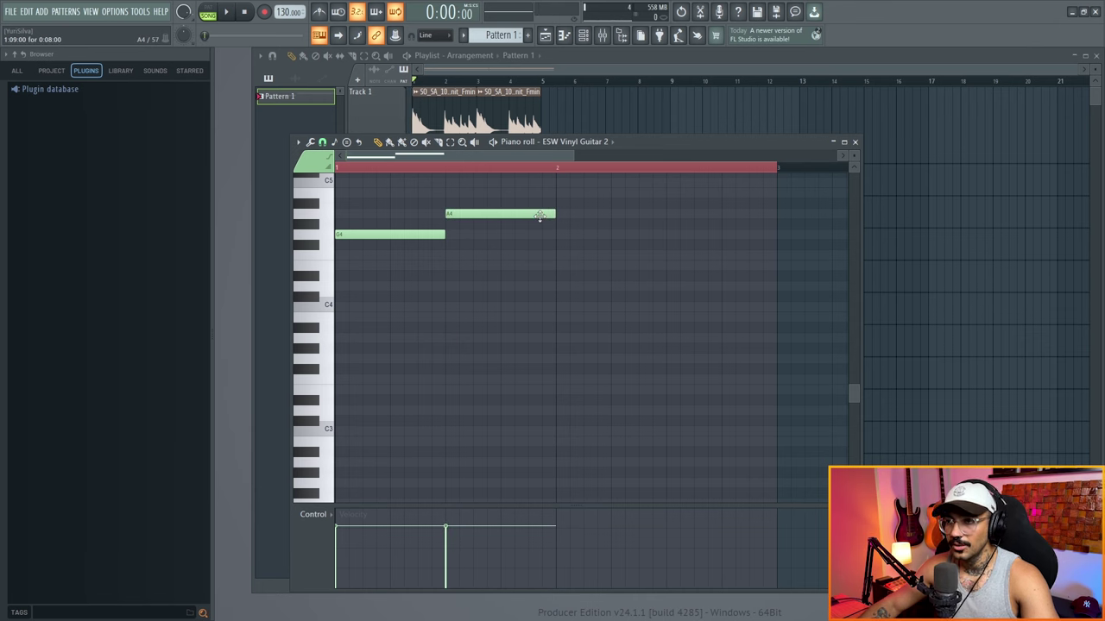
pyautogui.press('space')
pyautogui.press('space')
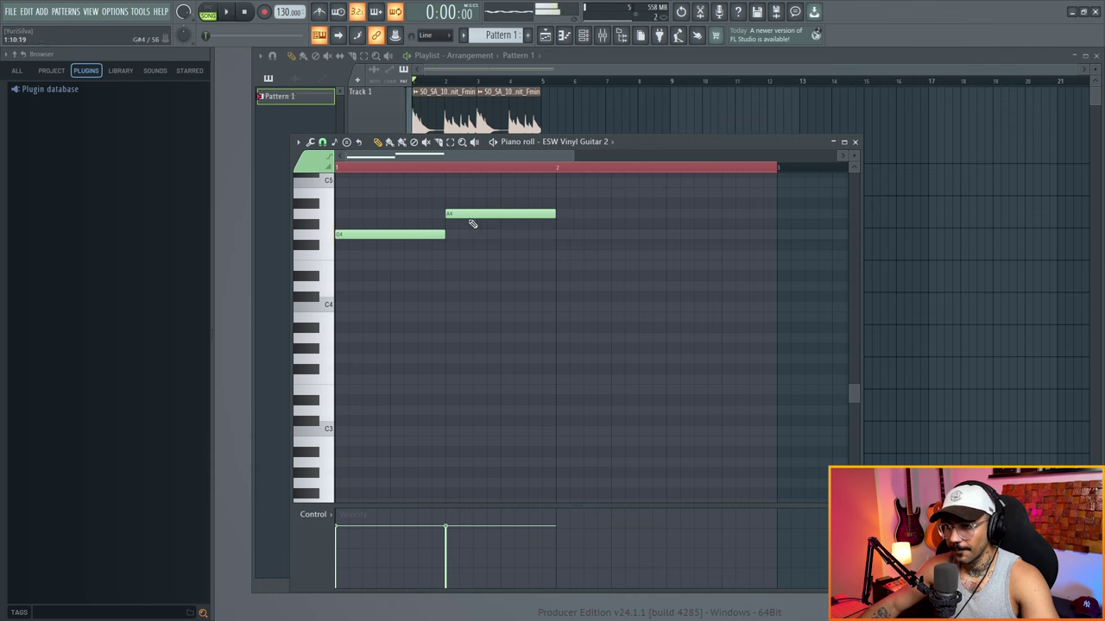
pyautogui.press('space')
# Step: Rework bar 1 to a 12-step G4 followed by a 4-step A4, and add D#4, D4 and A#4 notes in bar 2
pyautogui.moveTo(472, 214); pyautogui.dragTo(515, 215)
pyautogui.press('space')
pyautogui.press('space')
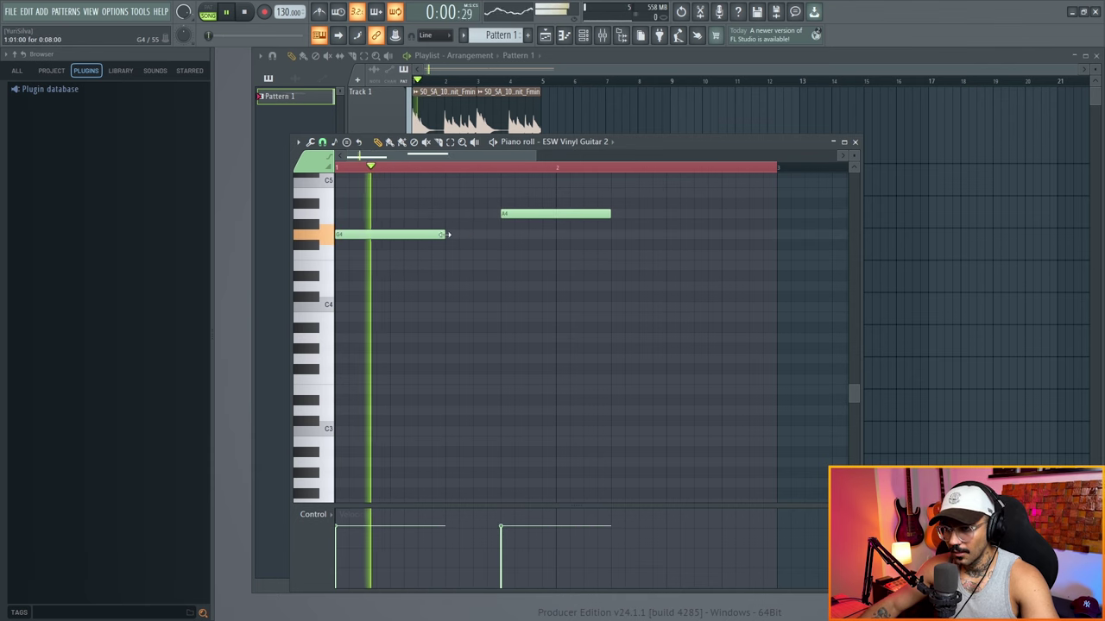
pyautogui.moveTo(443, 234); pyautogui.dragTo(498, 234)
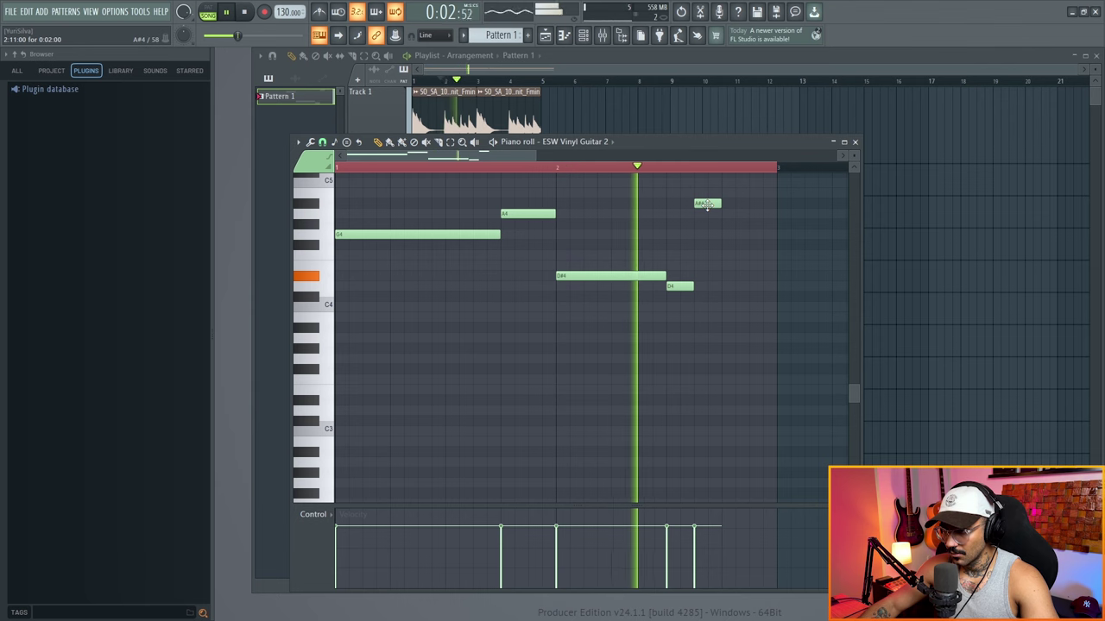
# Step: Add two-step A4 and G4 notes after the A#4 to complete bar 2, auditioning the melody
pyautogui.press('space')
pyautogui.click(725, 214)
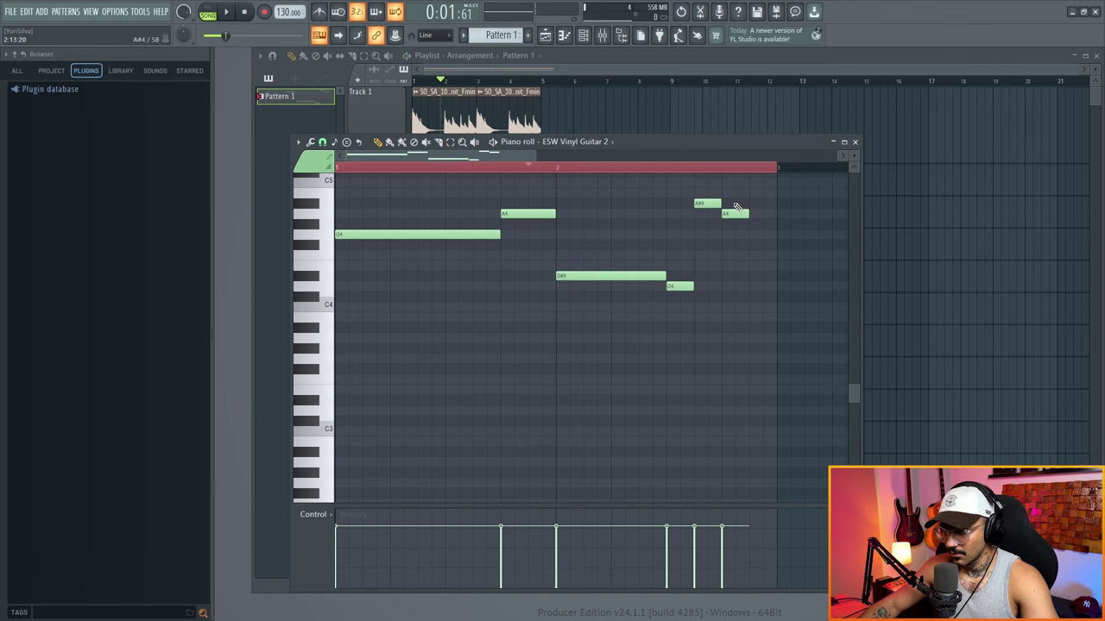
pyautogui.press('space')
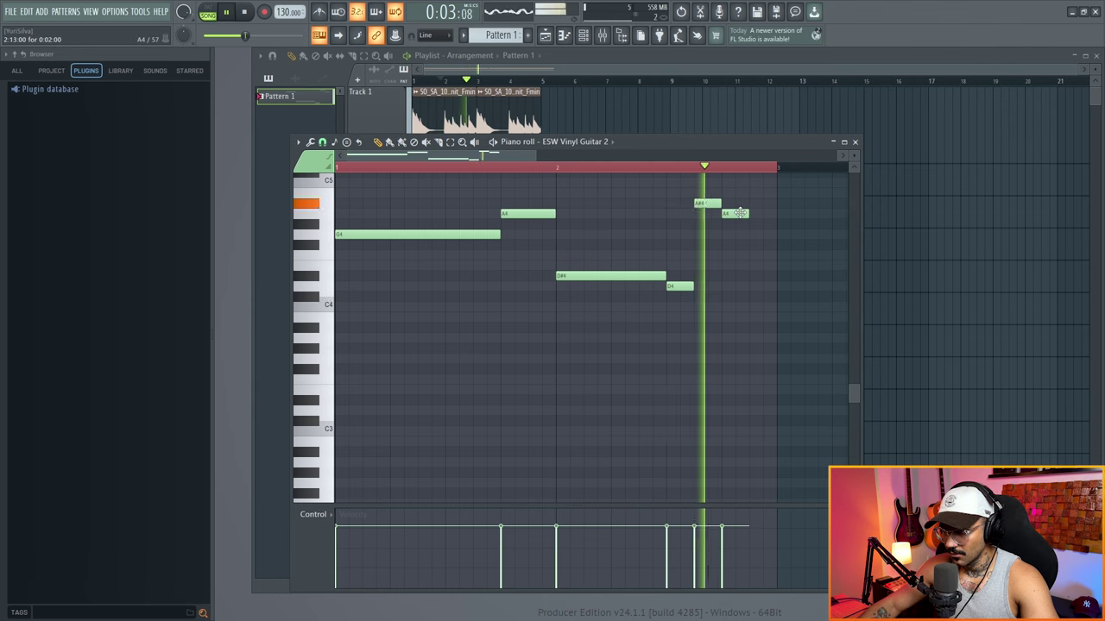
pyautogui.press('space')
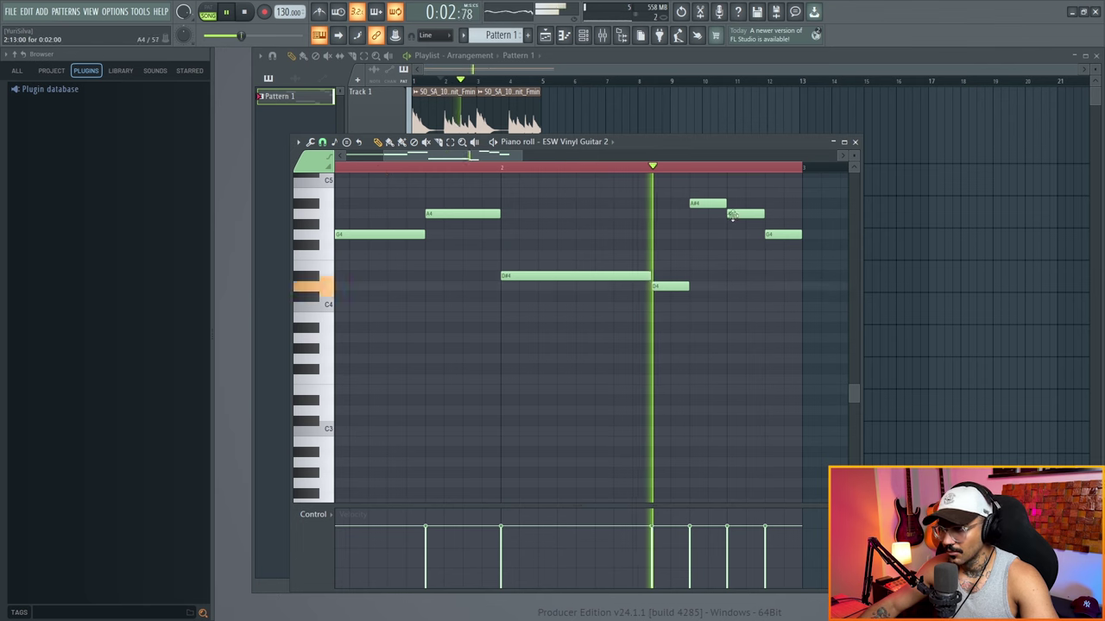
# Step: Shift bar 2's A#4 note half a step later and play the melody back
pyautogui.press('space')
pyautogui.moveTo(699, 204); pyautogui.dragTo(709, 204)
pyautogui.press('space')
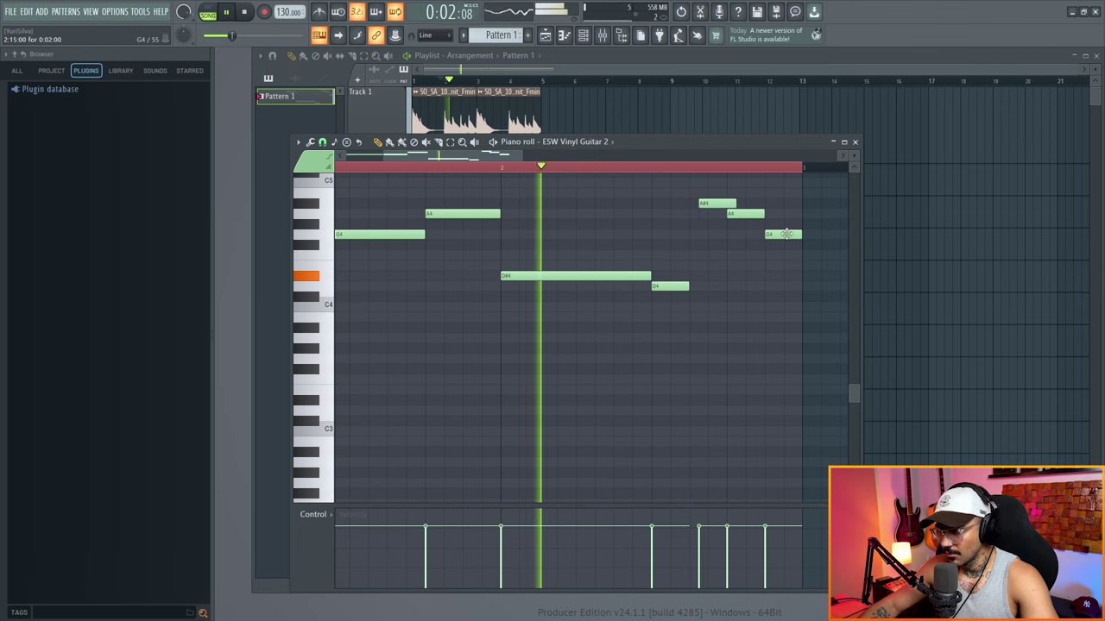
# Step: Start bar 2's last G4 about half a step later and extend the D4 and second A4 to meet their following notes, auditioning the melody
pyautogui.moveTo(780, 235); pyautogui.dragTo(790, 236)
pyautogui.press('space')
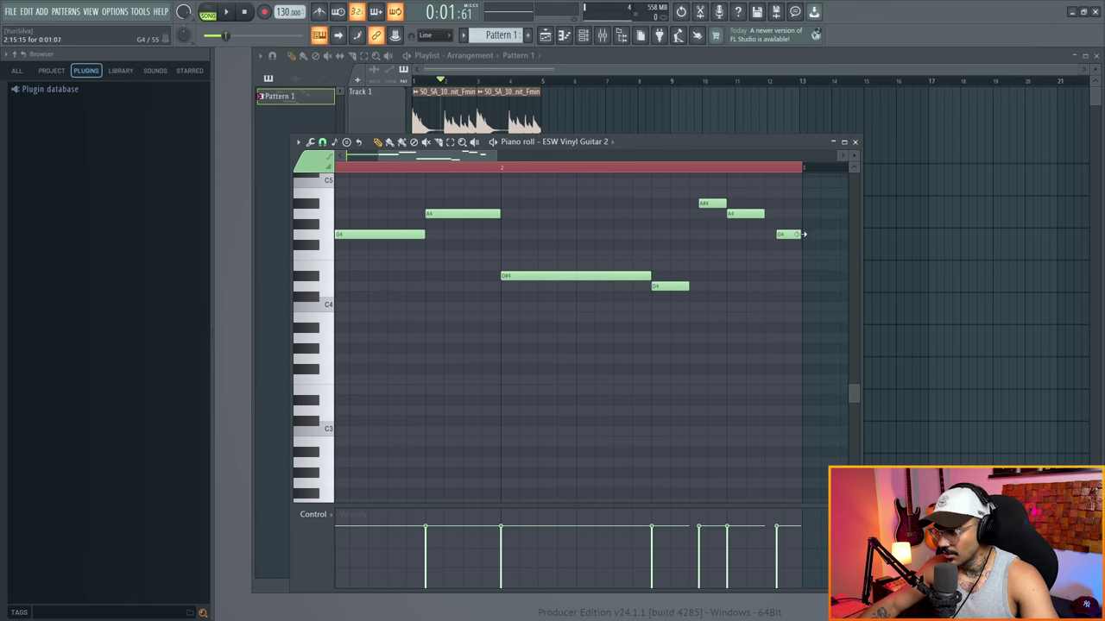
pyautogui.press('space')
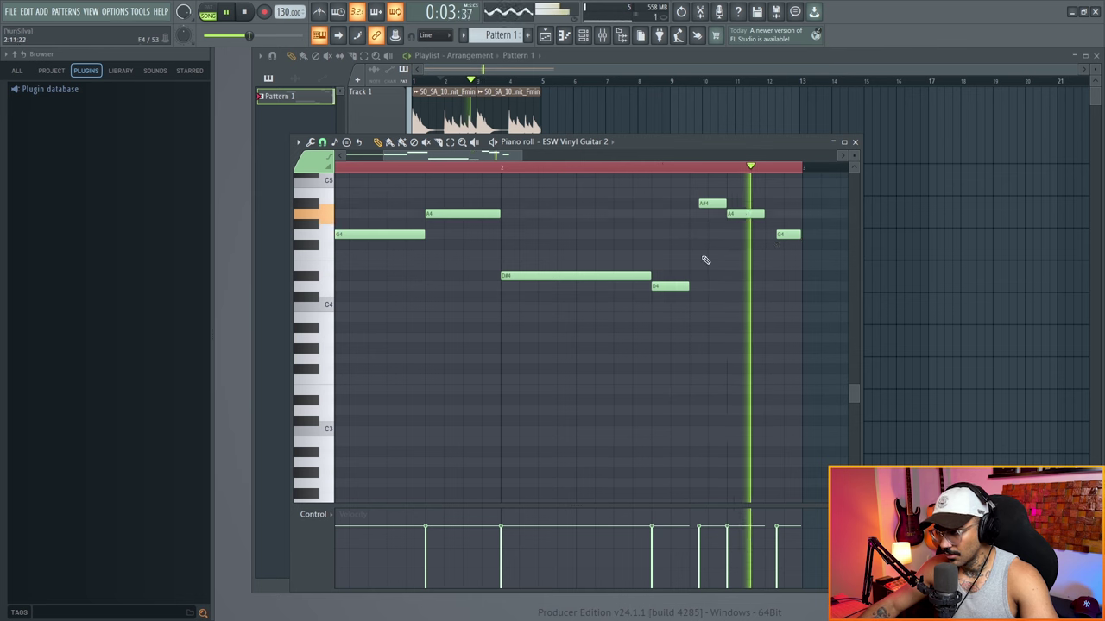
pyautogui.moveTo(688, 287); pyautogui.dragTo(701, 287)
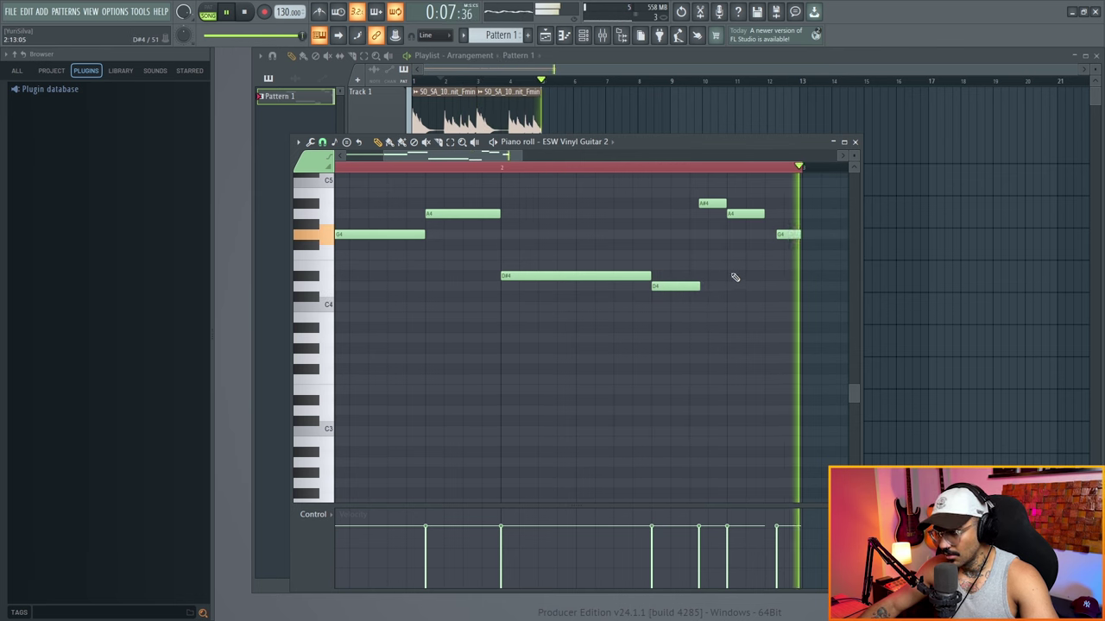
pyautogui.moveTo(763, 214); pyautogui.dragTo(776, 214)
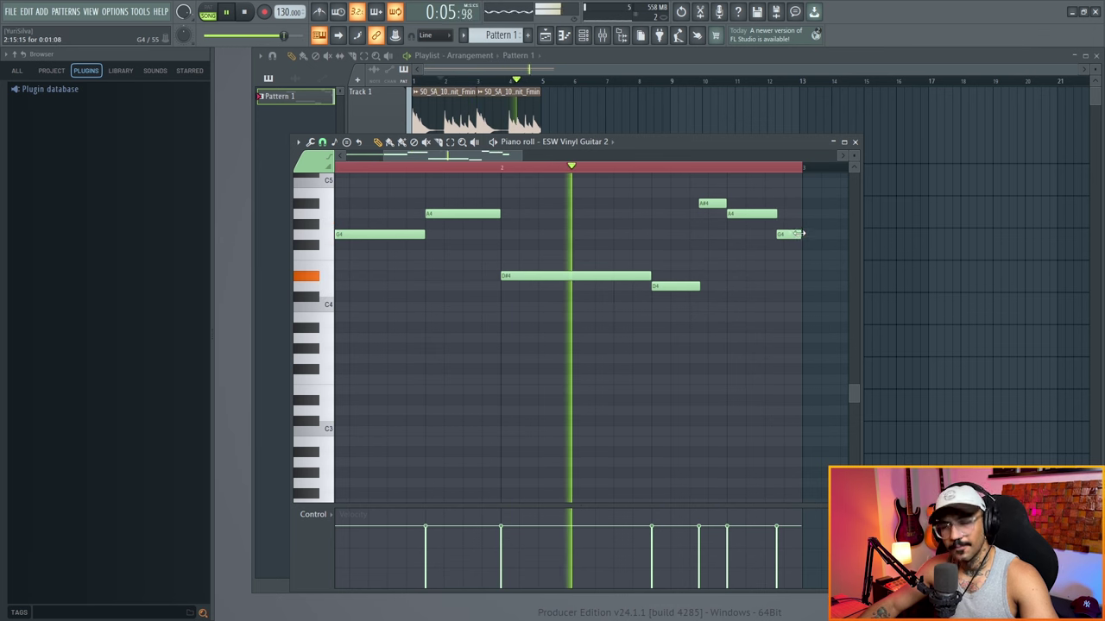
pyautogui.press('space')
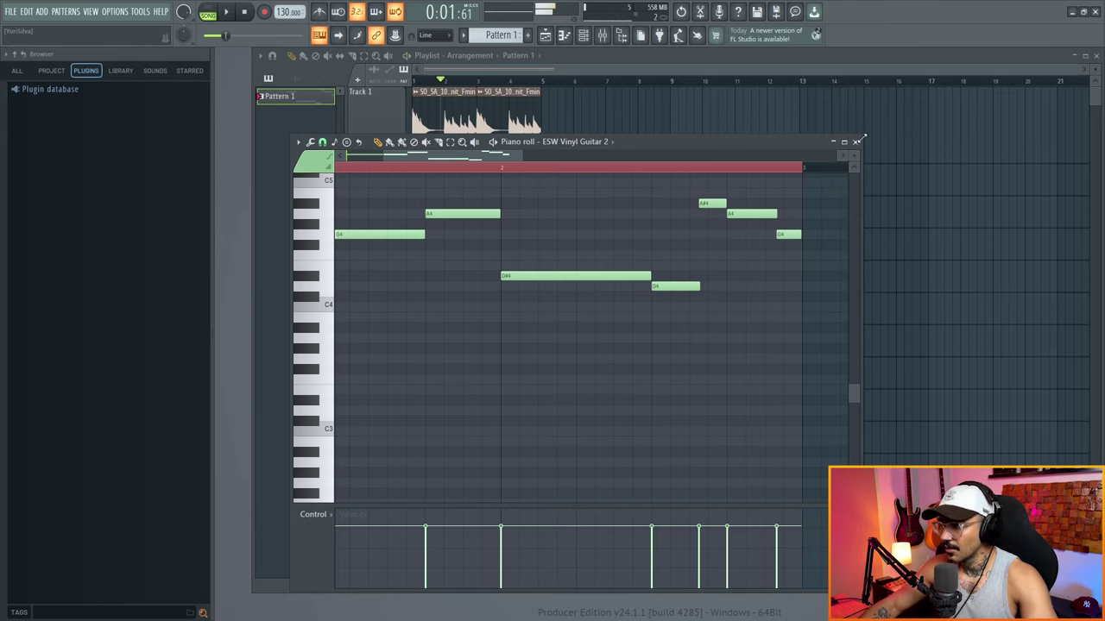
pyautogui.click(856, 141)
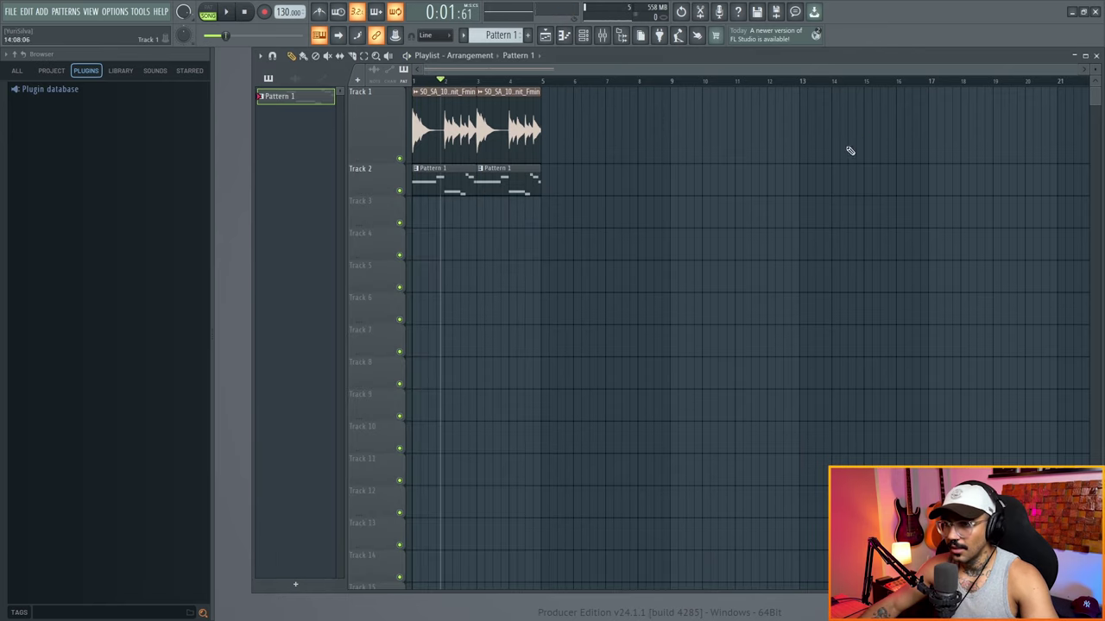
# Step: Clone the ESW Vinyl Guitar 2 channel, duplicate its melody there and choose the Vinyl Guitar 1.0 Harp preset for the copy
pyautogui.click(586, 37)
pyautogui.click(366, 302)
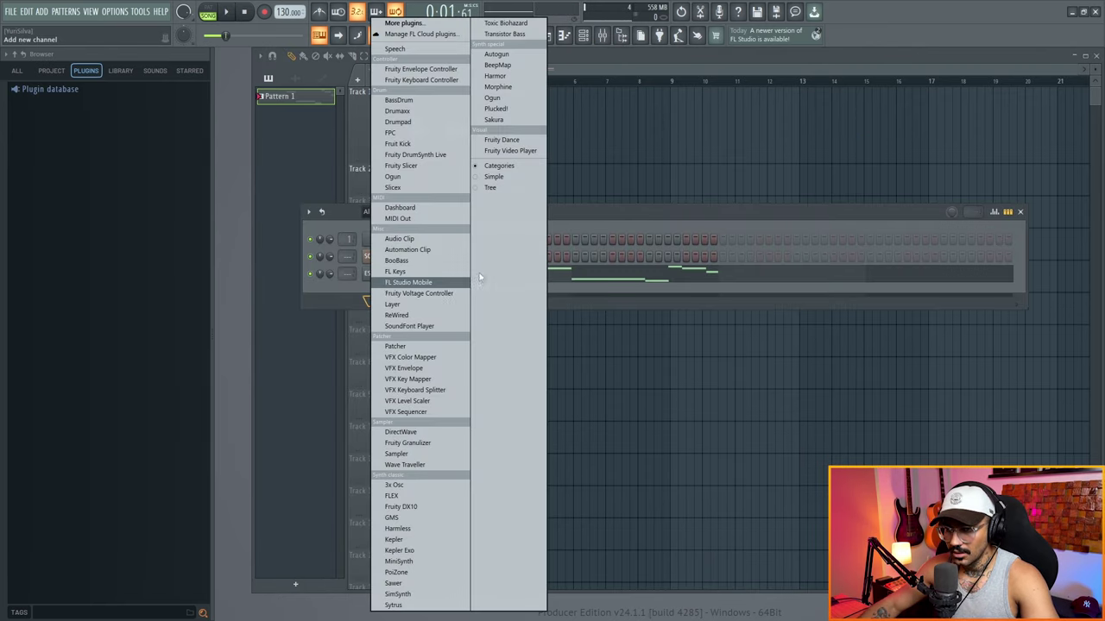
pyautogui.click(567, 214)
pyautogui.rightClick(407, 269)
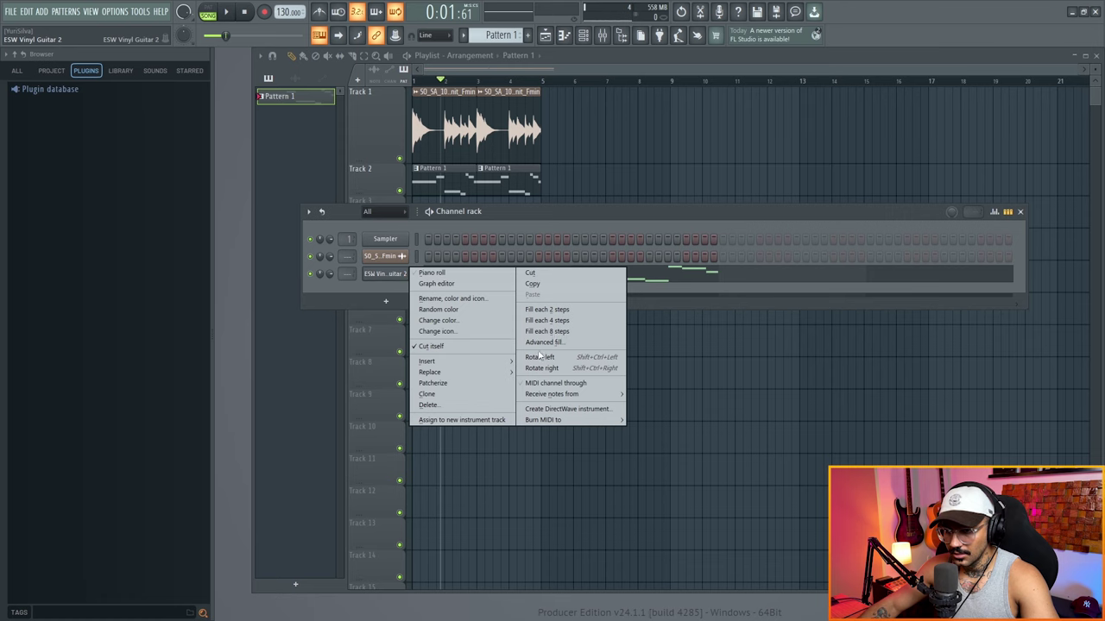
pyautogui.click(457, 394)
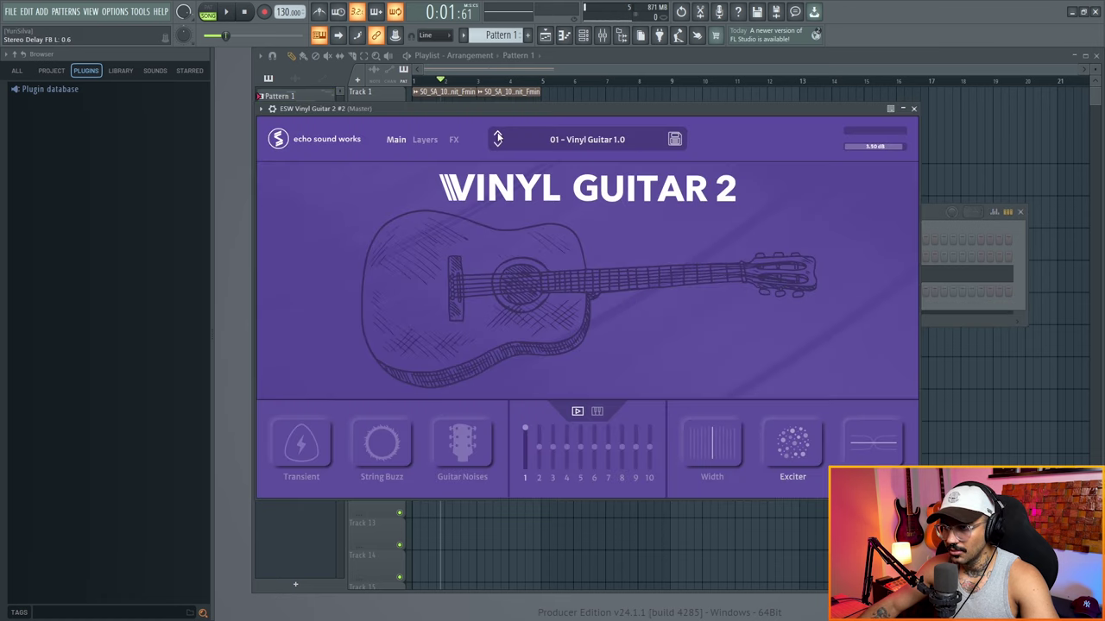
pyautogui.click(498, 135)
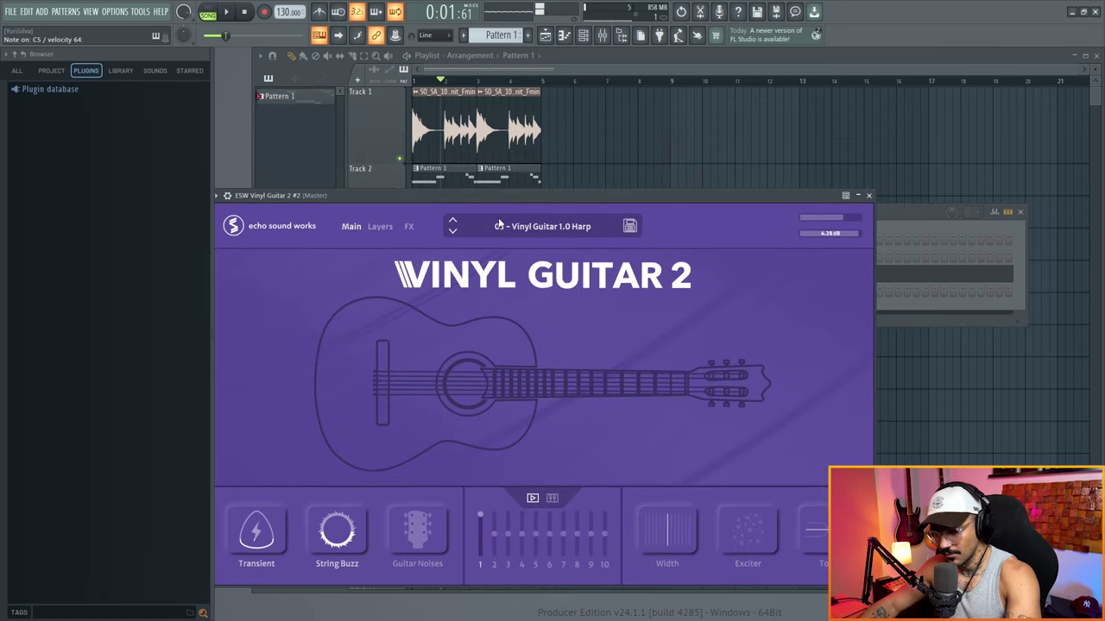
pyautogui.click(870, 197)
# Step: Play back the two layered guitar channels together with the keys loop
pyautogui.press('space')
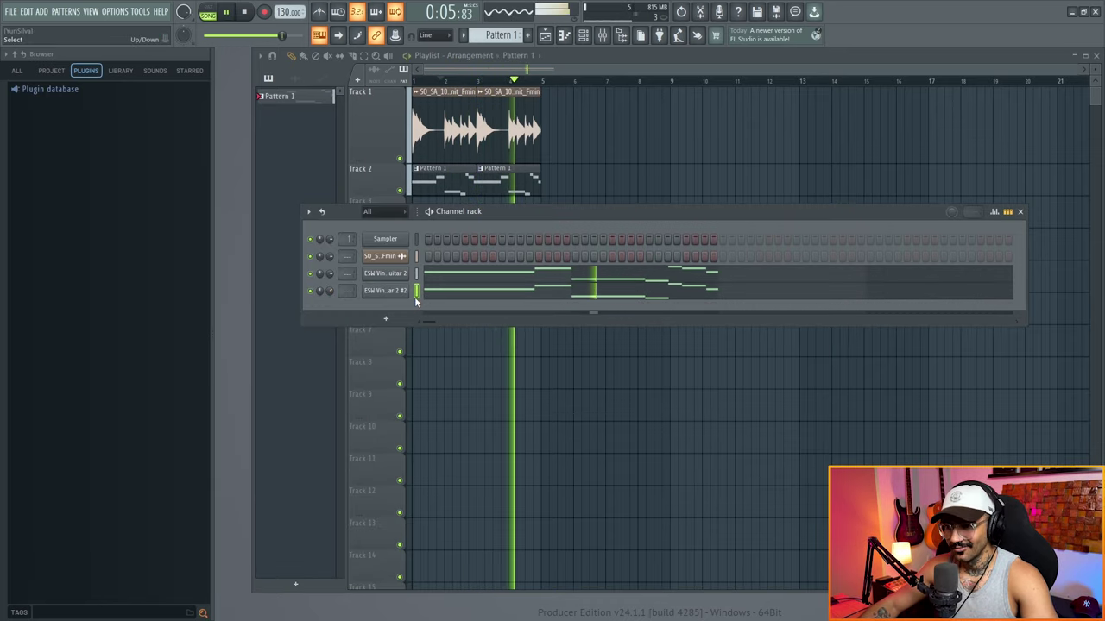
pyautogui.press('space')
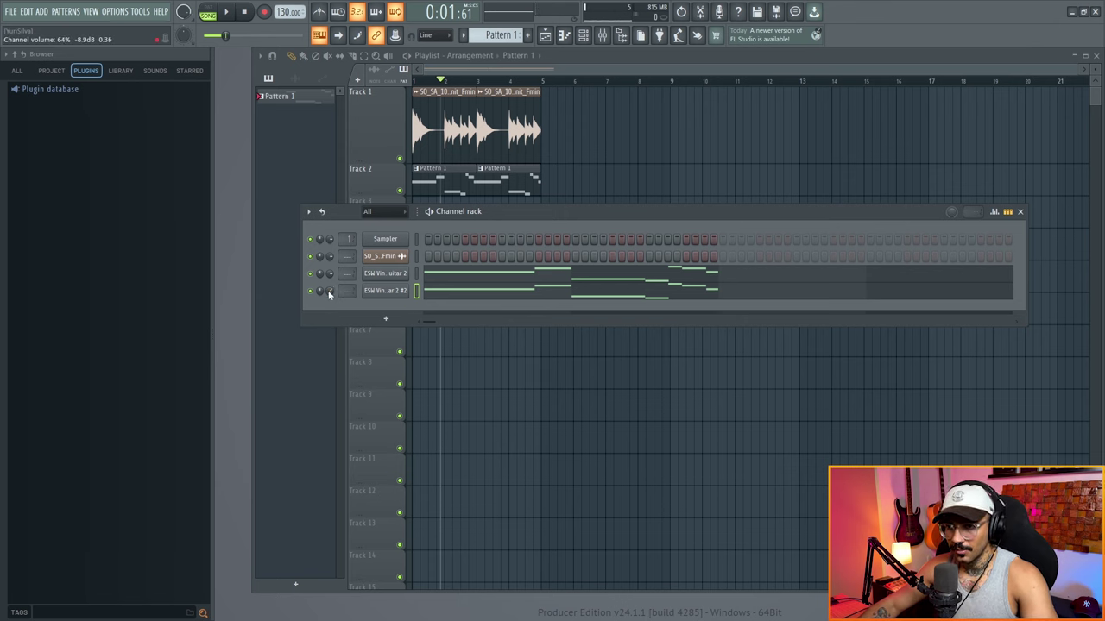
pyautogui.press('space')
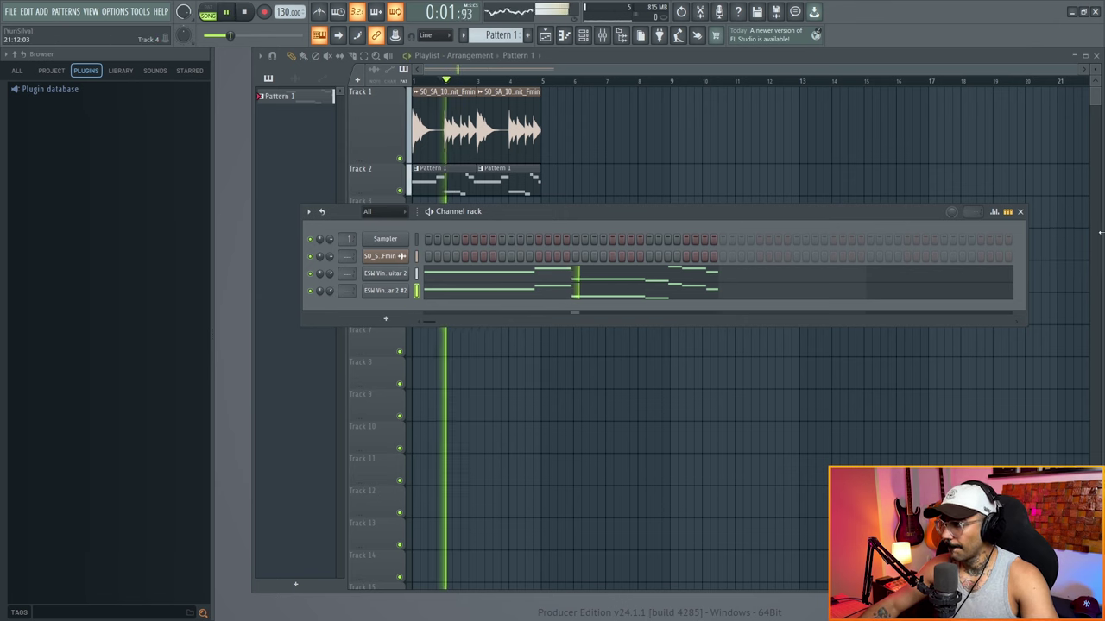
pyautogui.click(1019, 212)
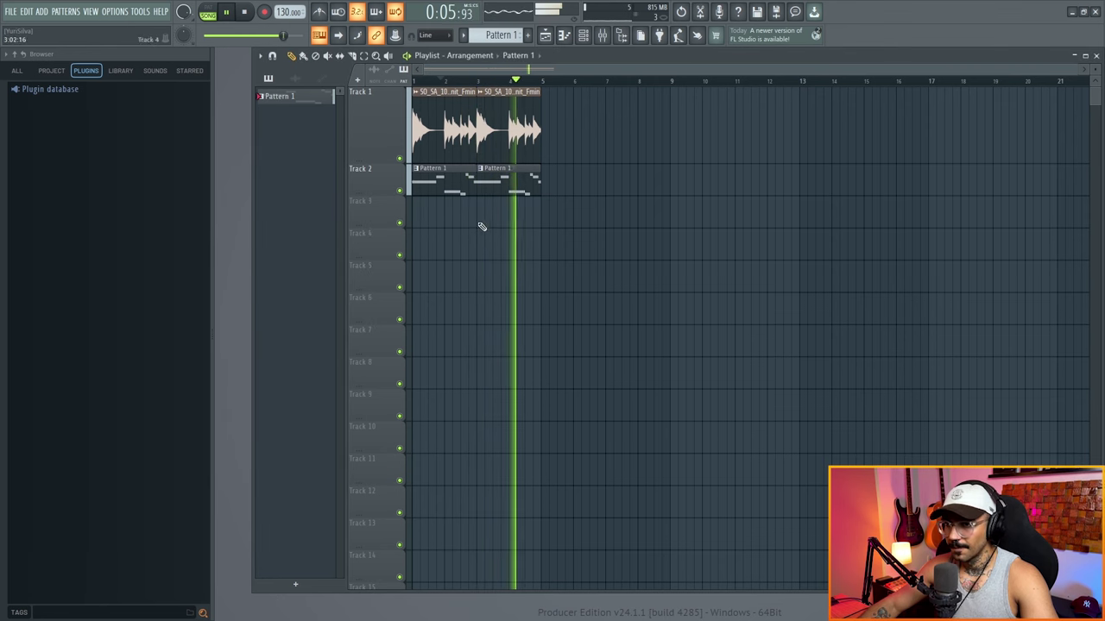
# Step: Add the 808 PEIDANDO sample as a new channel and open its waveform in the audio editor
pyautogui.click(582, 35)
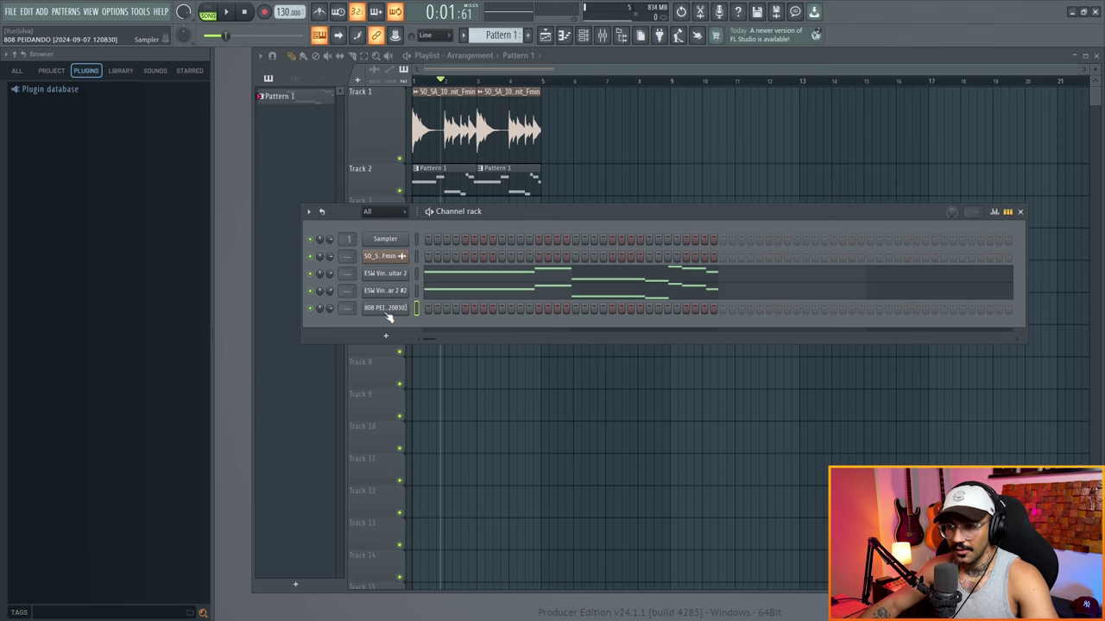
pyautogui.click(385, 307)
pyautogui.rightClick(354, 393)
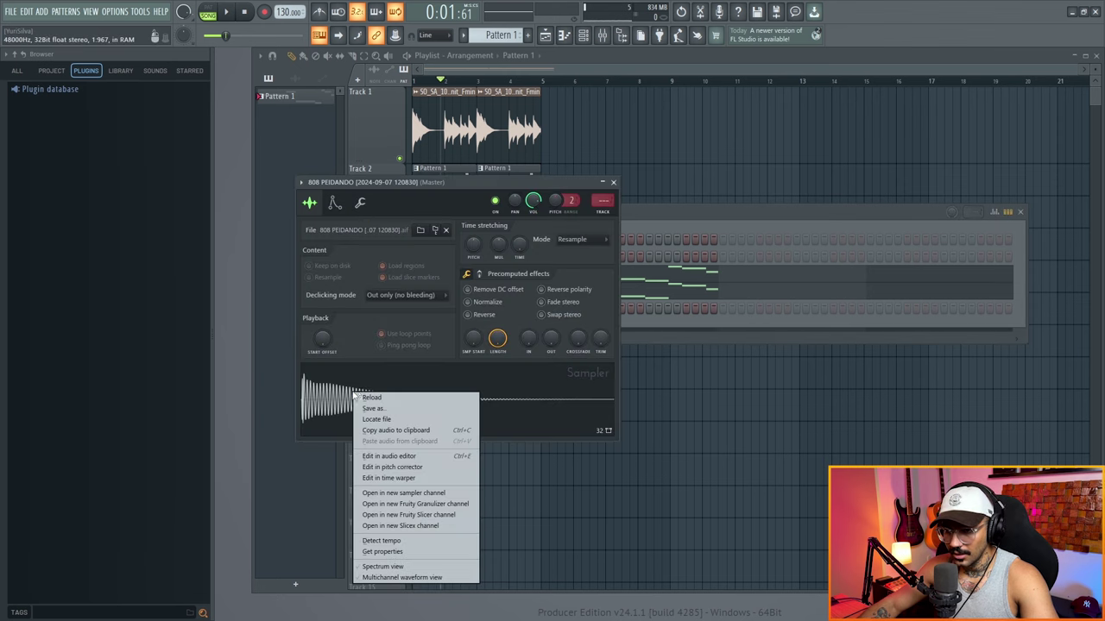
pyautogui.click(390, 456)
# Step: Draw the 808 bassline: a full-bar G5 in bar 1, then half-bar D#5 and C#5 notes in bar 2, auditioning it
pyautogui.scroll(1, 258, 224)
pyautogui.moveTo(363, 363); pyautogui.dragTo(362, 238)
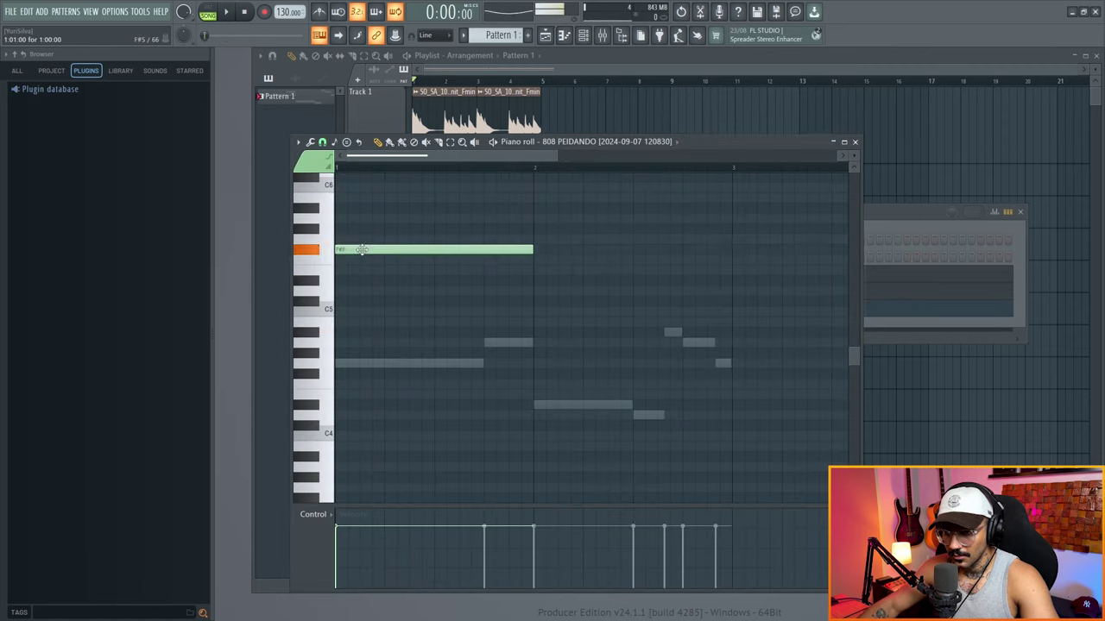
pyautogui.press('space')
pyautogui.click(552, 251)
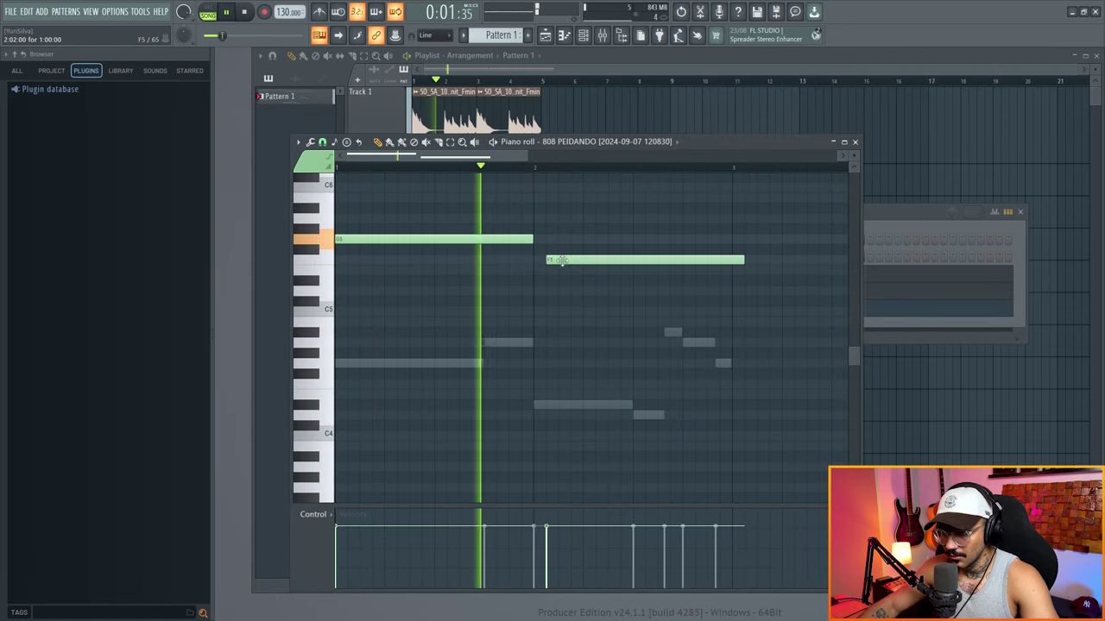
pyautogui.moveTo(551, 258); pyautogui.dragTo(552, 285)
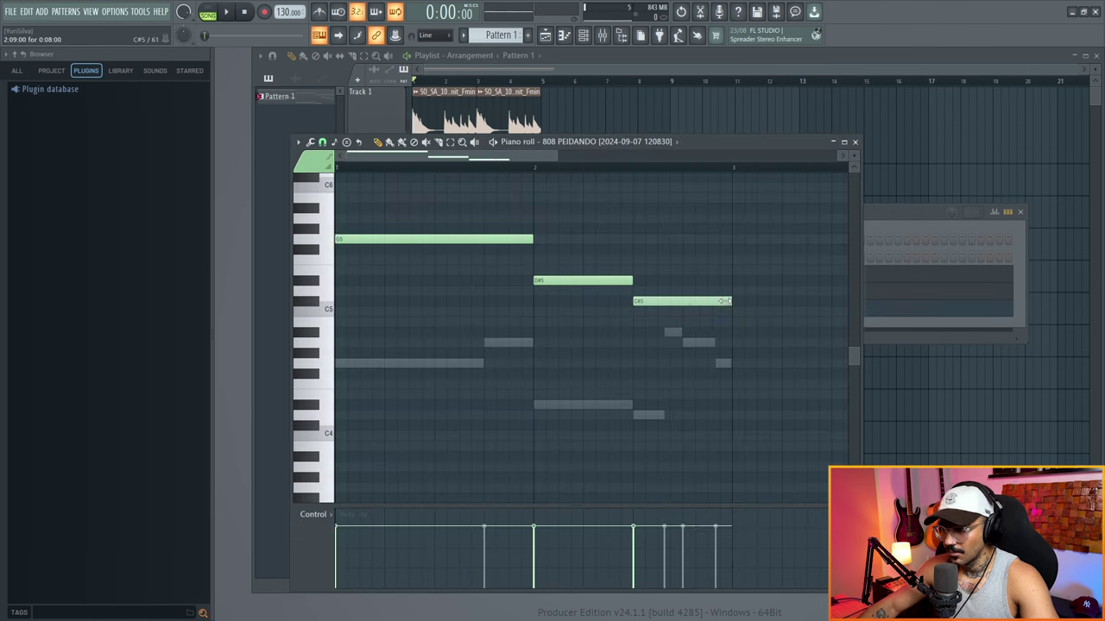
pyautogui.moveTo(731, 301)
pyautogui.mouseDown()
pyautogui.moveTo(683, 301)
pyautogui.moveTo(730, 301)
pyautogui.mouseUp()
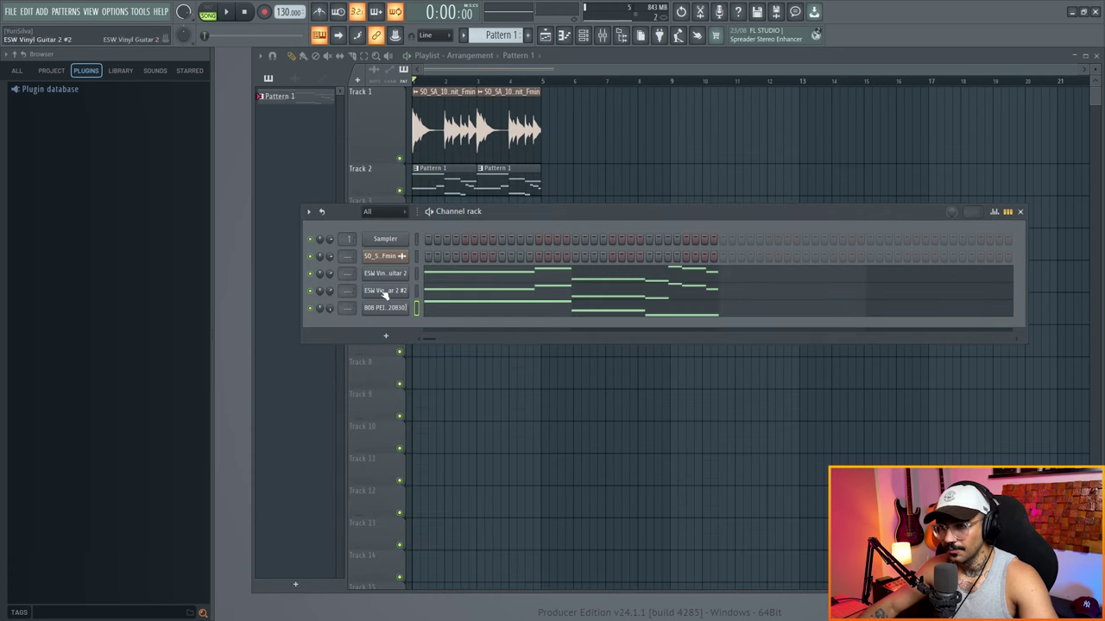
pyautogui.click(1020, 212)
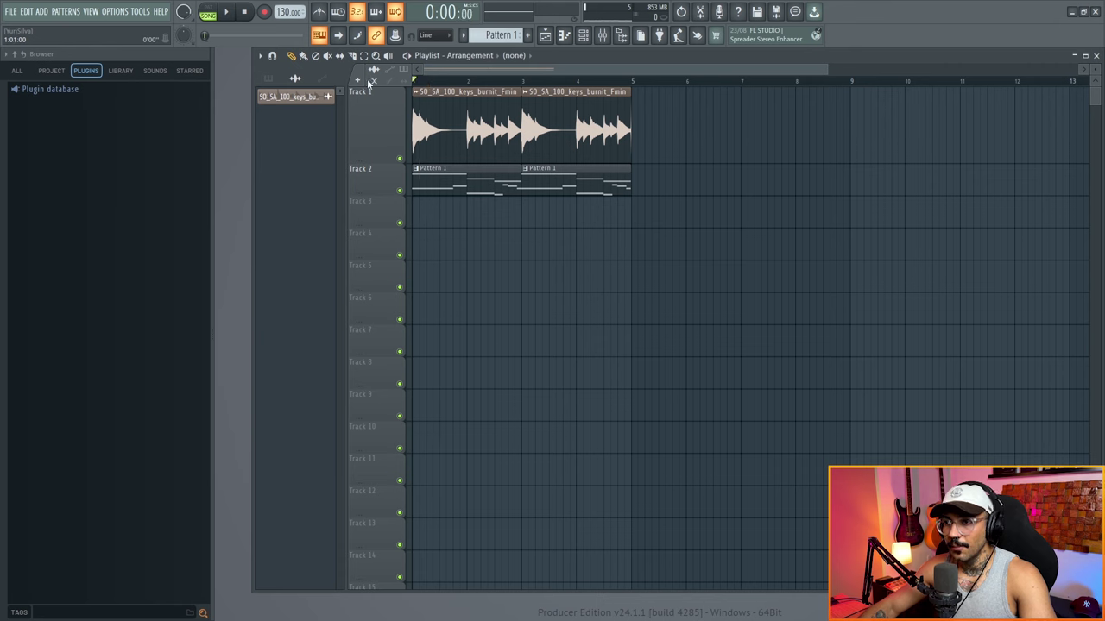
# Step: Reopen the channel rack and show all browser folders, collapsing the Recorded folder
pyautogui.click(585, 36)
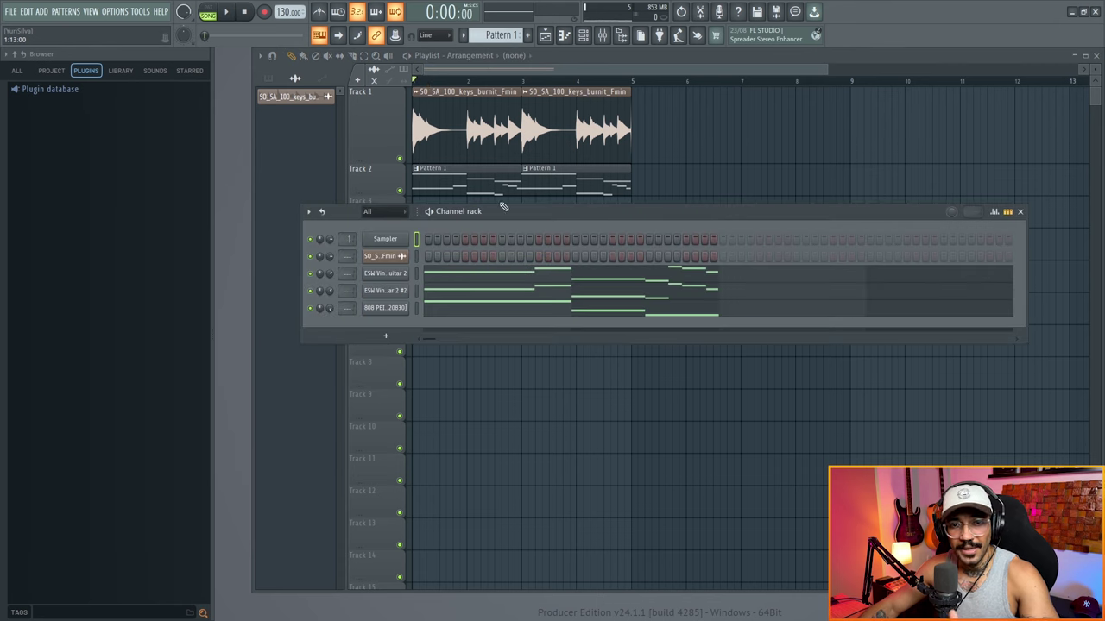
pyautogui.click(17, 71)
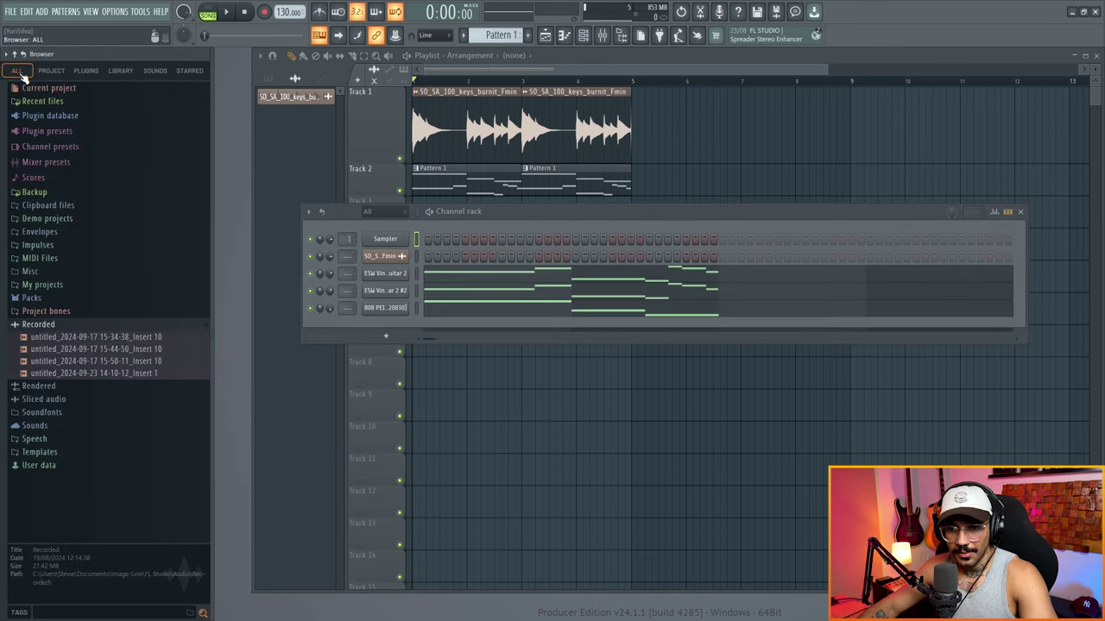
pyautogui.click(50, 324)
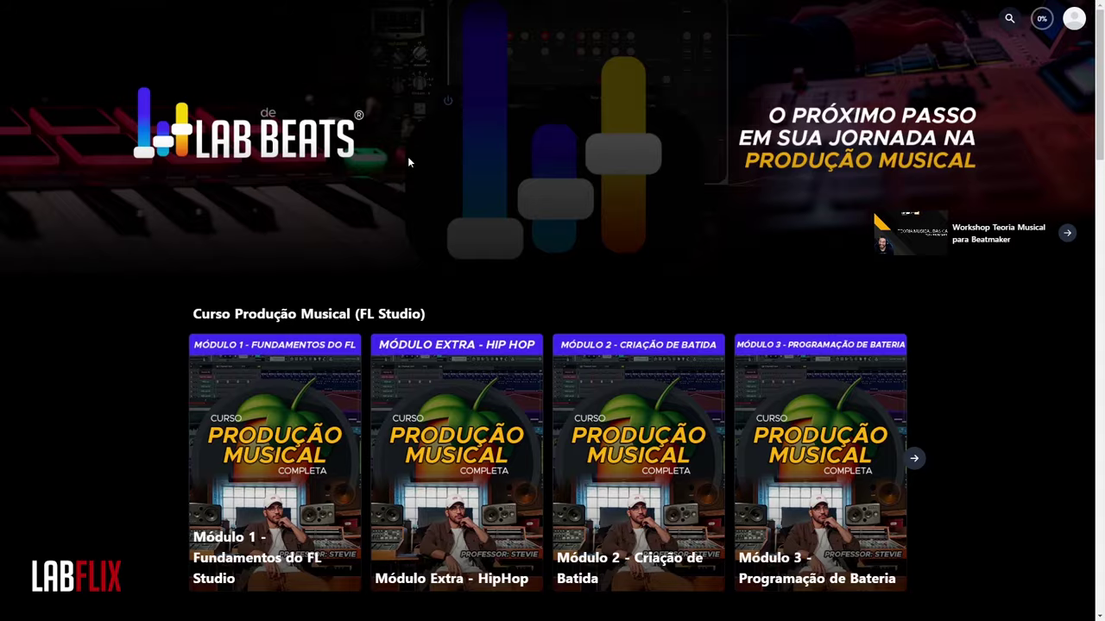
# Step: Switch to the Lab de Beats course site and look through the Produção Musical and Mixagem de Voz modules
pyautogui.scroll(-2, 404, 173)
pyautogui.scroll(-2, 400, 187)
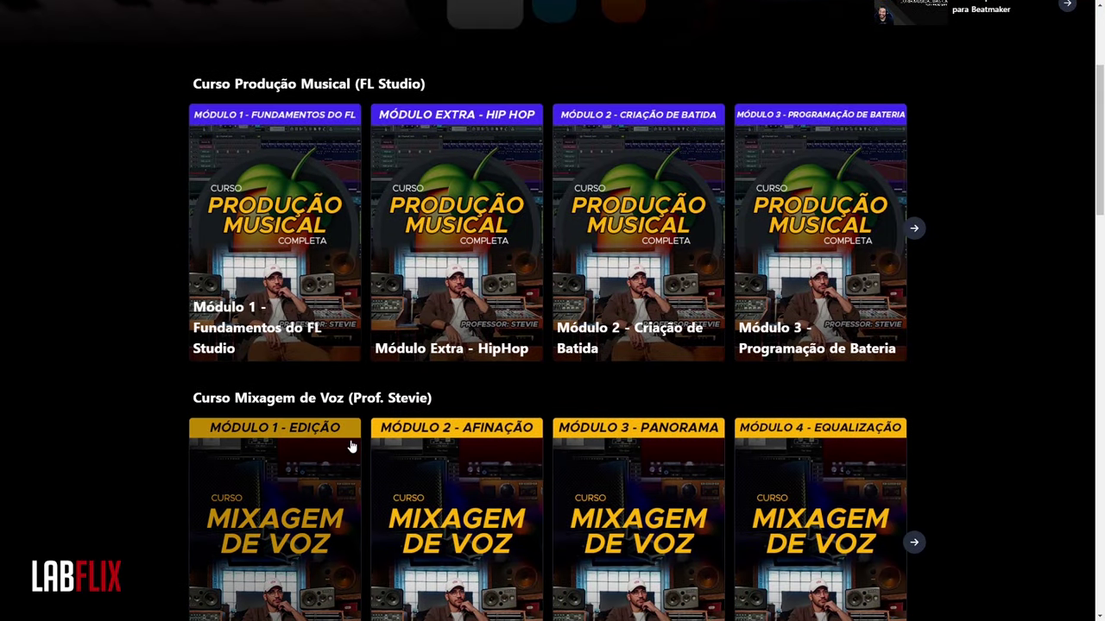
pyautogui.scroll(-1, 886, 472)
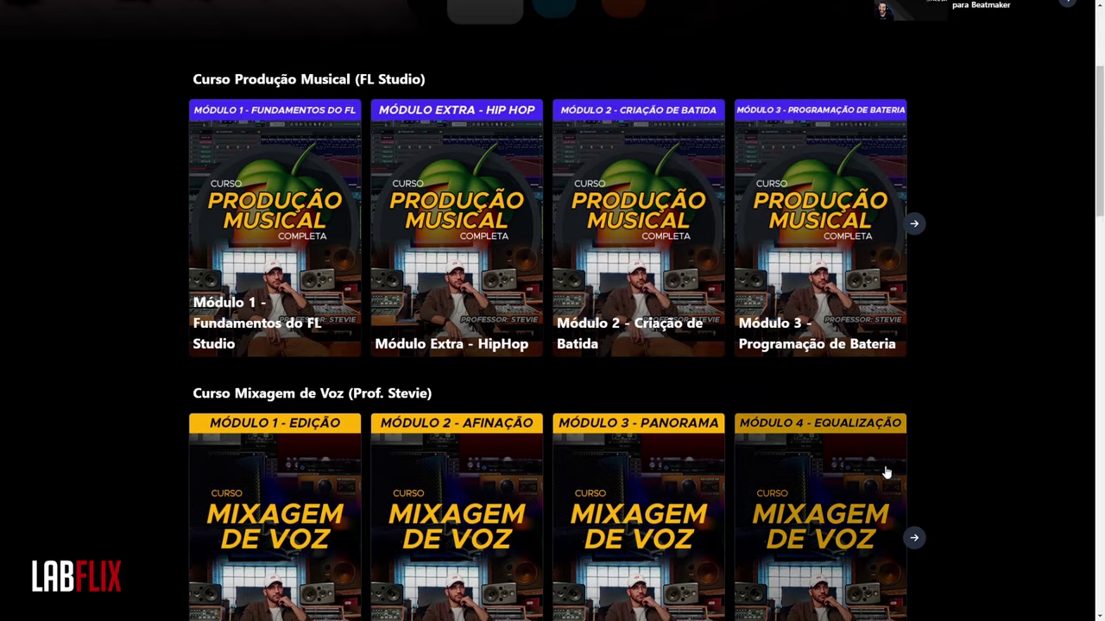
pyautogui.click(914, 485)
pyautogui.click(914, 485)
pyautogui.click(915, 173)
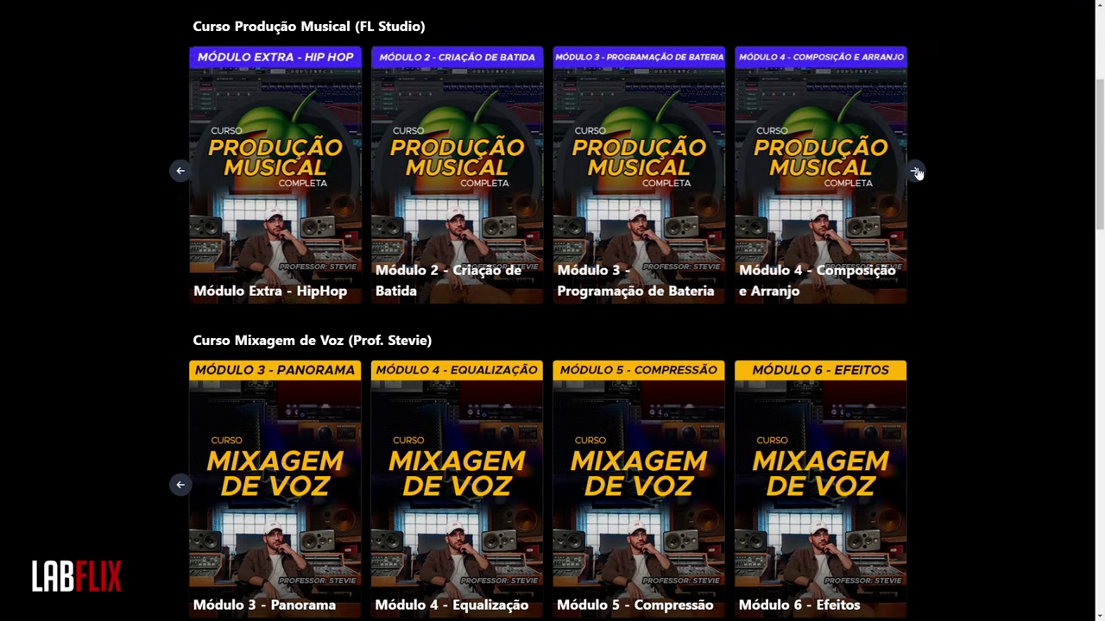
pyautogui.click(916, 173)
pyautogui.click(916, 172)
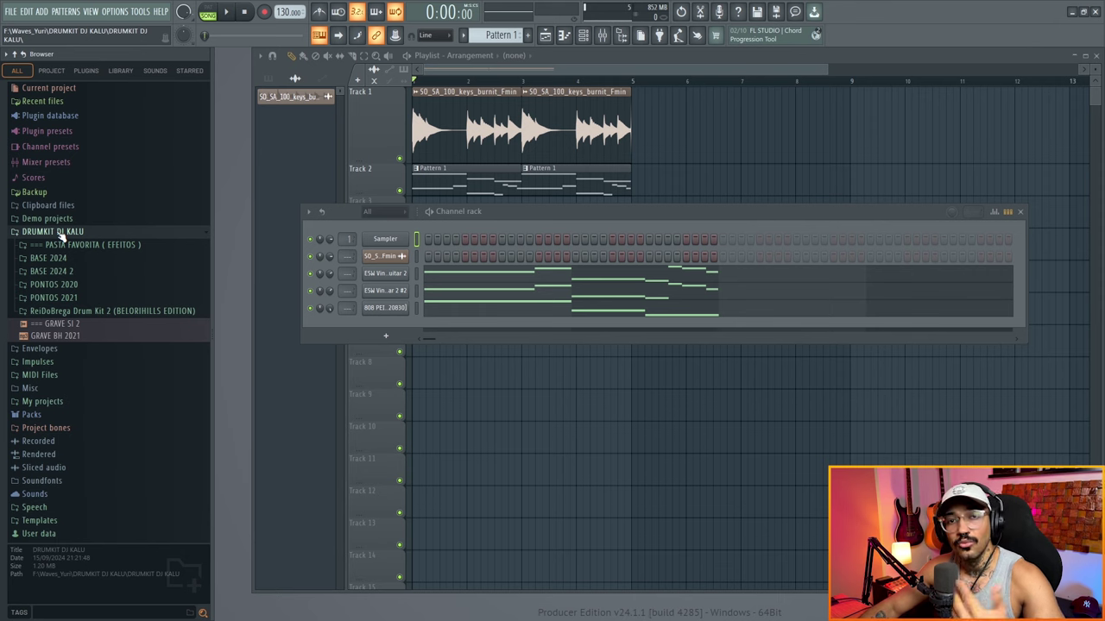
# Step: Audition samples in the BONGOS folder of ReiDoBrega Drum Kit 2 and add ReiDoBrega BON (005) as a new channel
pyautogui.click(55, 313)
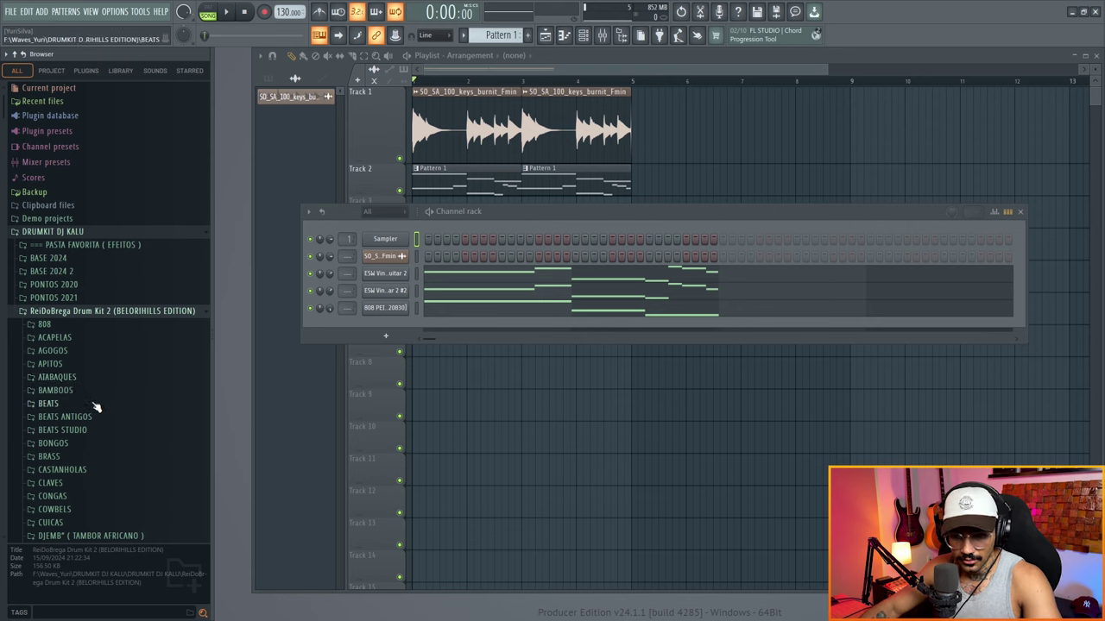
pyautogui.click(52, 442)
pyautogui.click(84, 101)
pyautogui.click(88, 113)
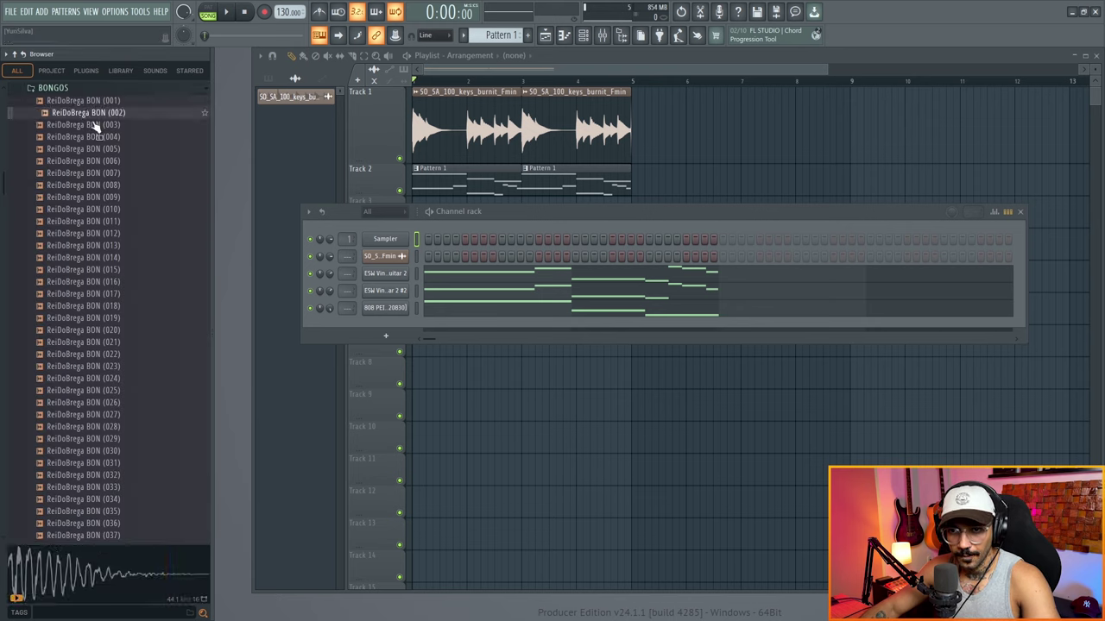
pyautogui.click(94, 136)
pyautogui.click(92, 149)
pyautogui.moveTo(93, 157); pyautogui.dragTo(474, 345)
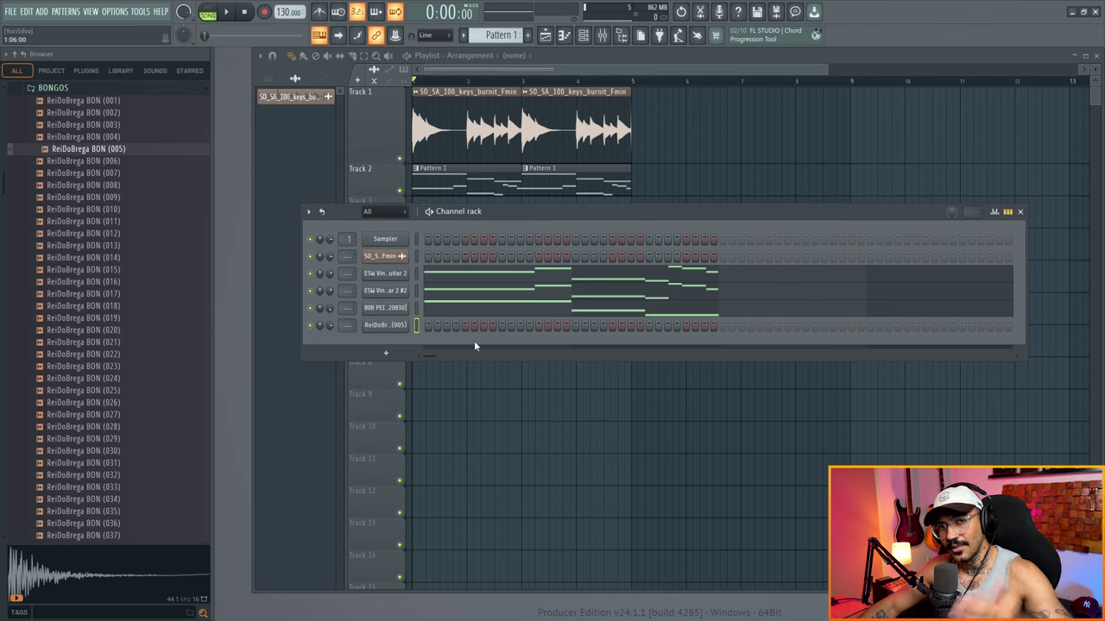
# Step: During repeated playback, place ReiDoBrega BON (005) hits on steps 4, 7 and 13 of the first bar, removing the stray step 5 hit
pyautogui.press('space')
pyautogui.press('space')
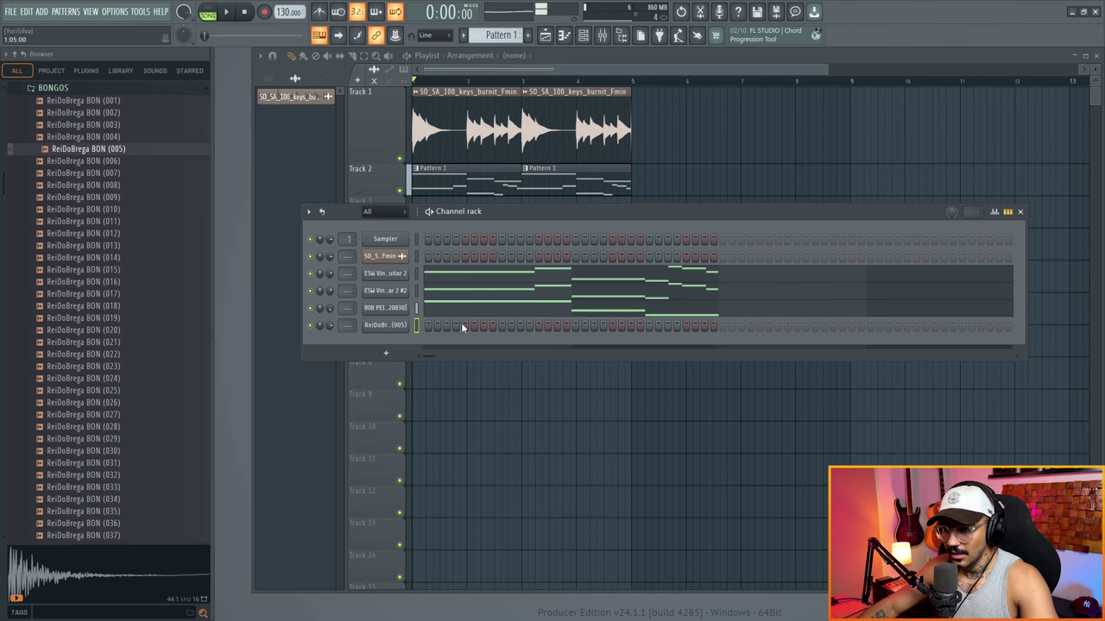
pyautogui.press('space')
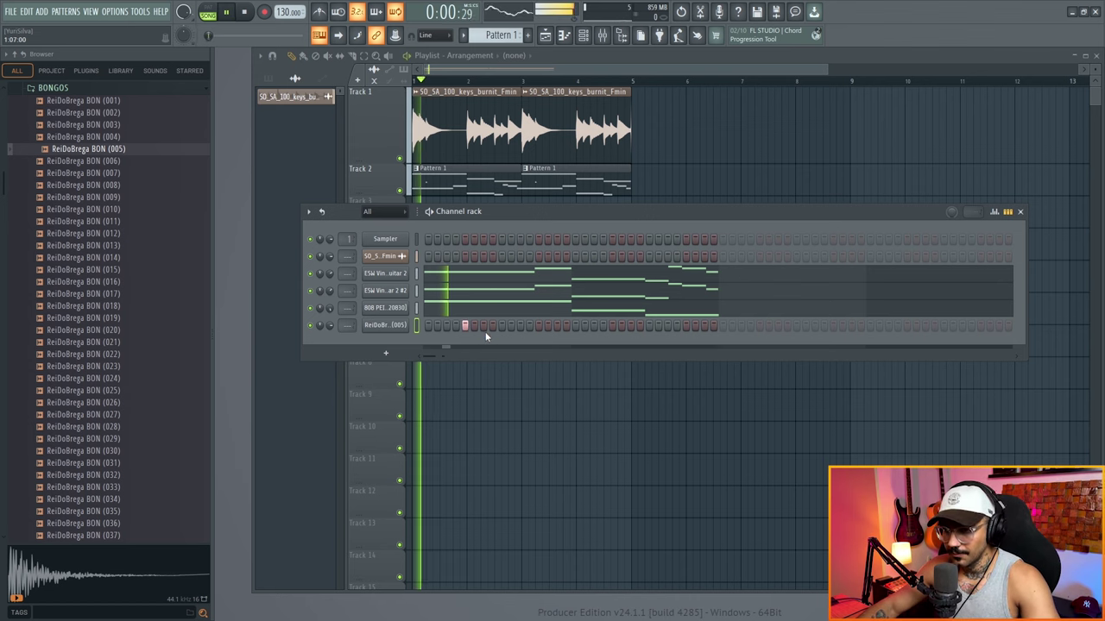
pyautogui.rightClick(465, 325)
pyautogui.press('space')
pyautogui.click(483, 325)
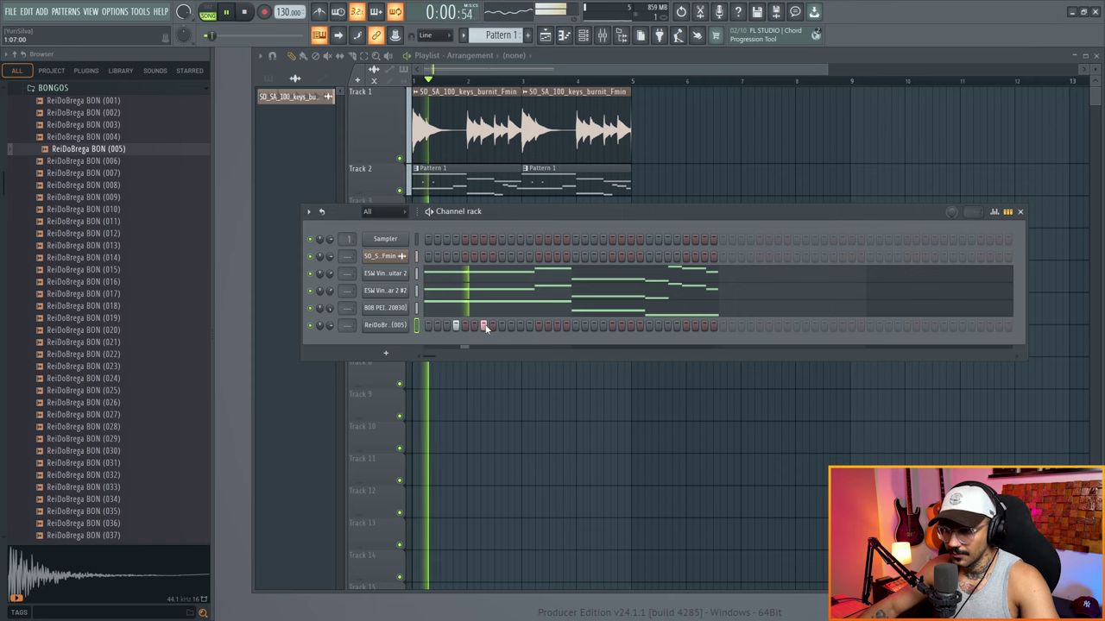
pyautogui.press('space')
pyautogui.press('space')
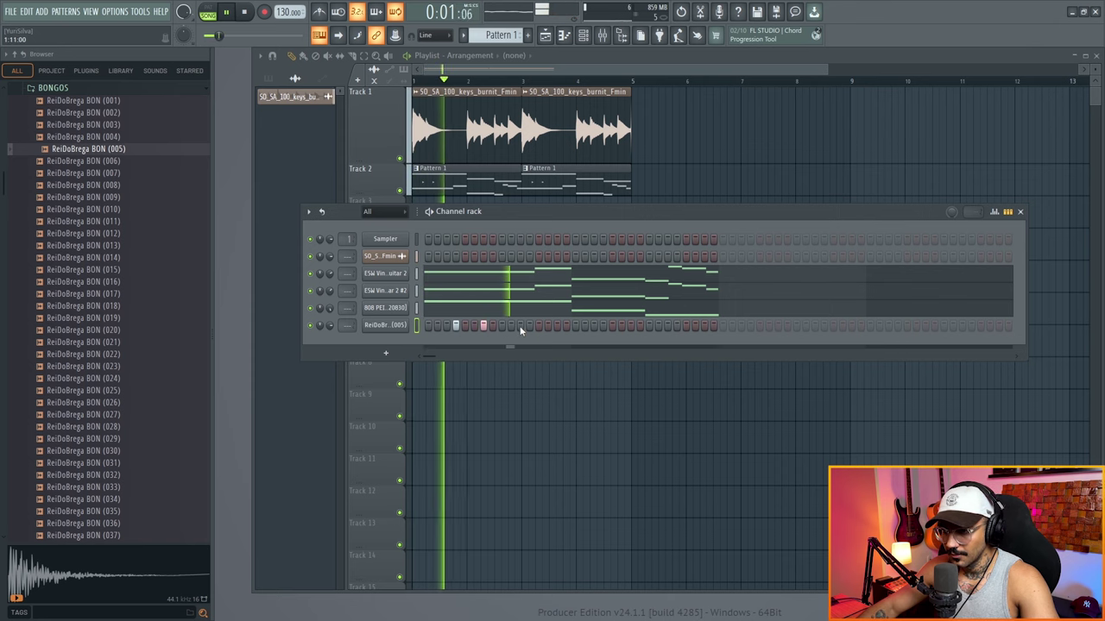
pyautogui.press('space')
pyautogui.press('space')
pyautogui.click(537, 325)
pyautogui.press('space')
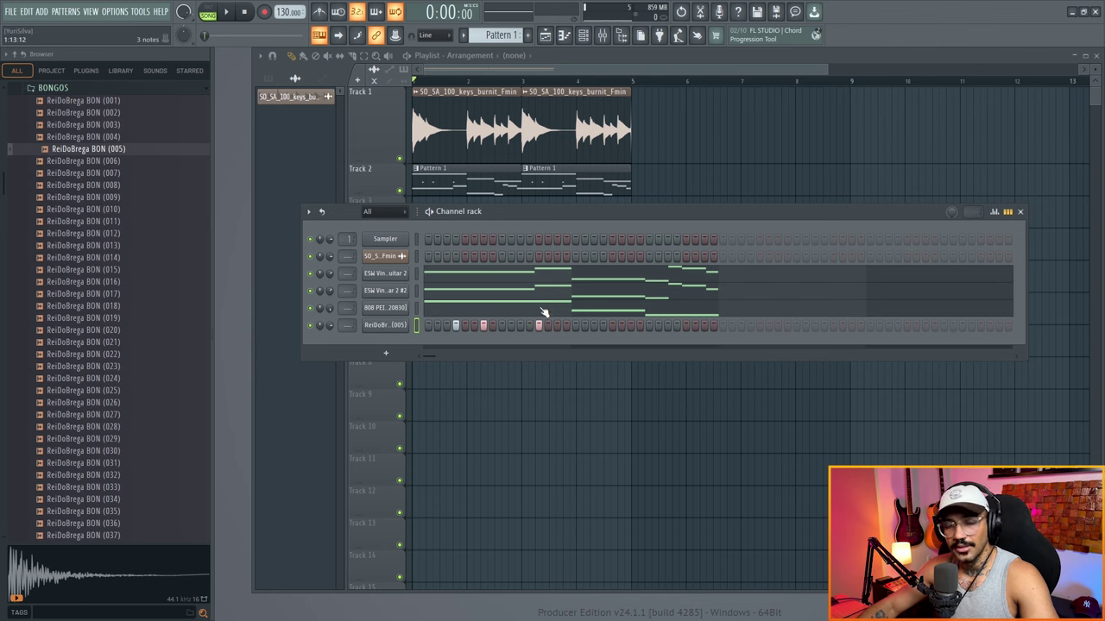
# Step: Repeat the BON (005) rhythm in the second bar on steps 20, 23 and 29, and play the loop back
pyautogui.click(603, 325)
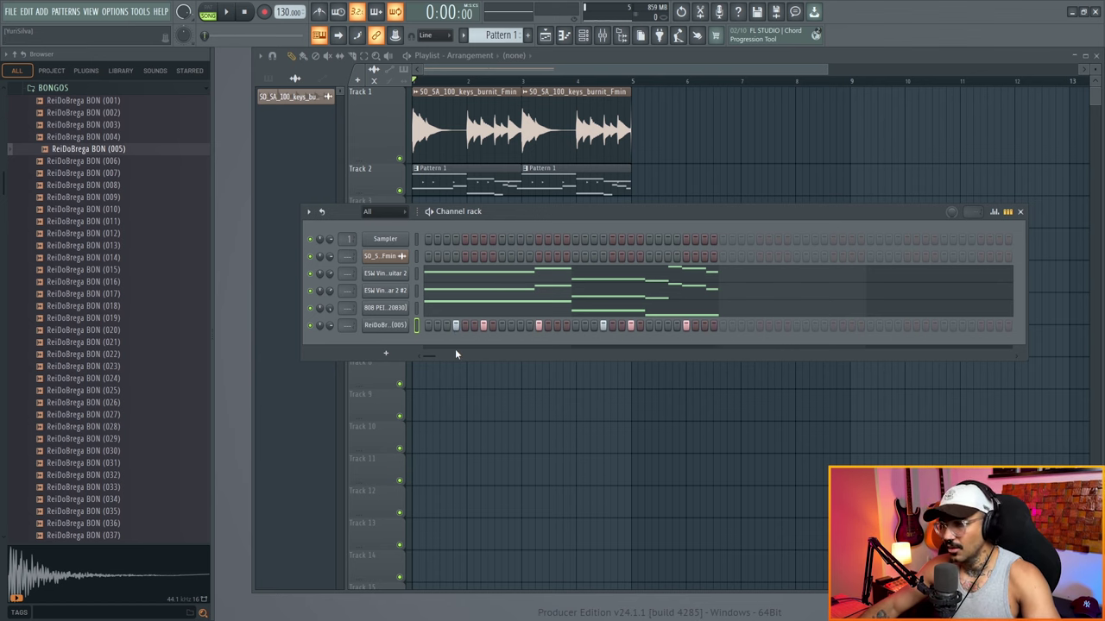
pyautogui.press('space')
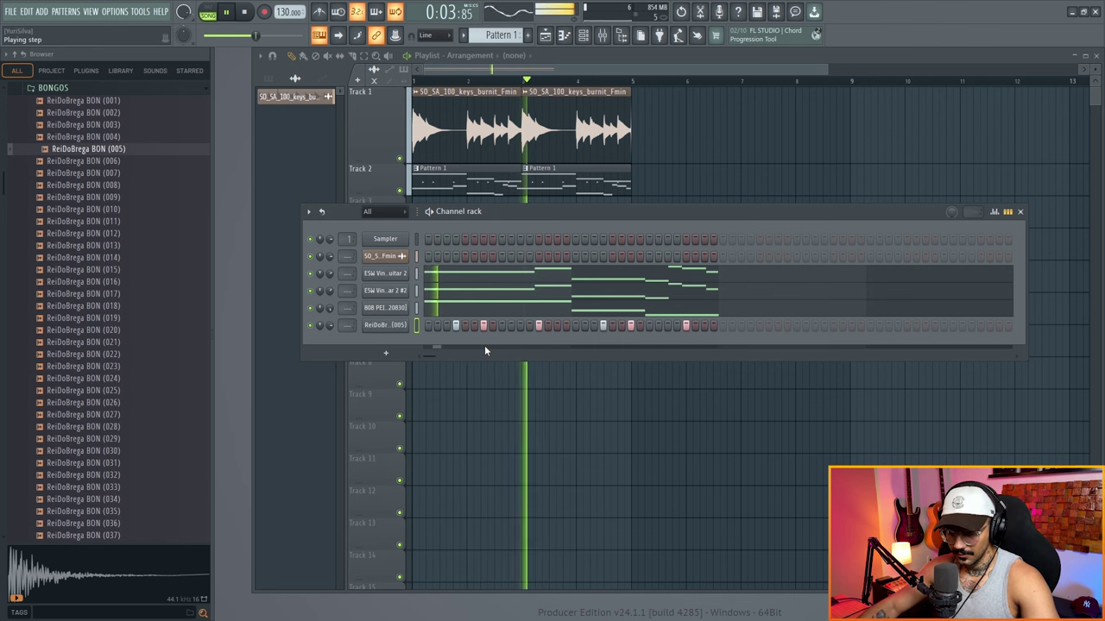
pyautogui.press('space')
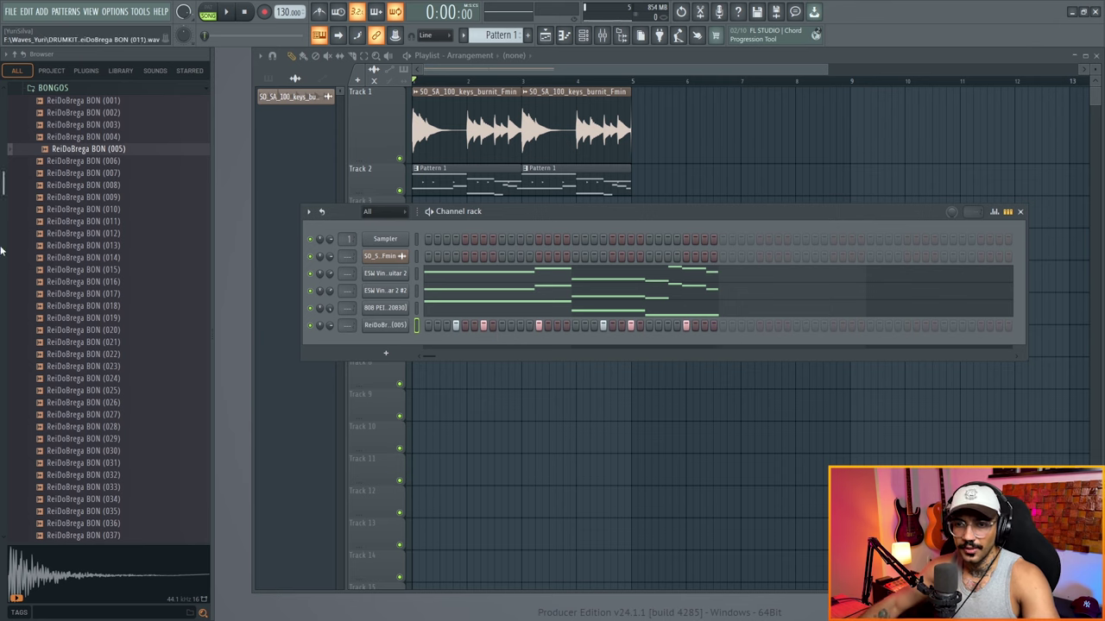
# Step: Audition more BONGOS samples, add ReiDoBrega BON (097) as a channel with hits on steps 1, 9, 17 and 25, and play it
pyautogui.scroll(3, 147, 190)
pyautogui.click(147, 207)
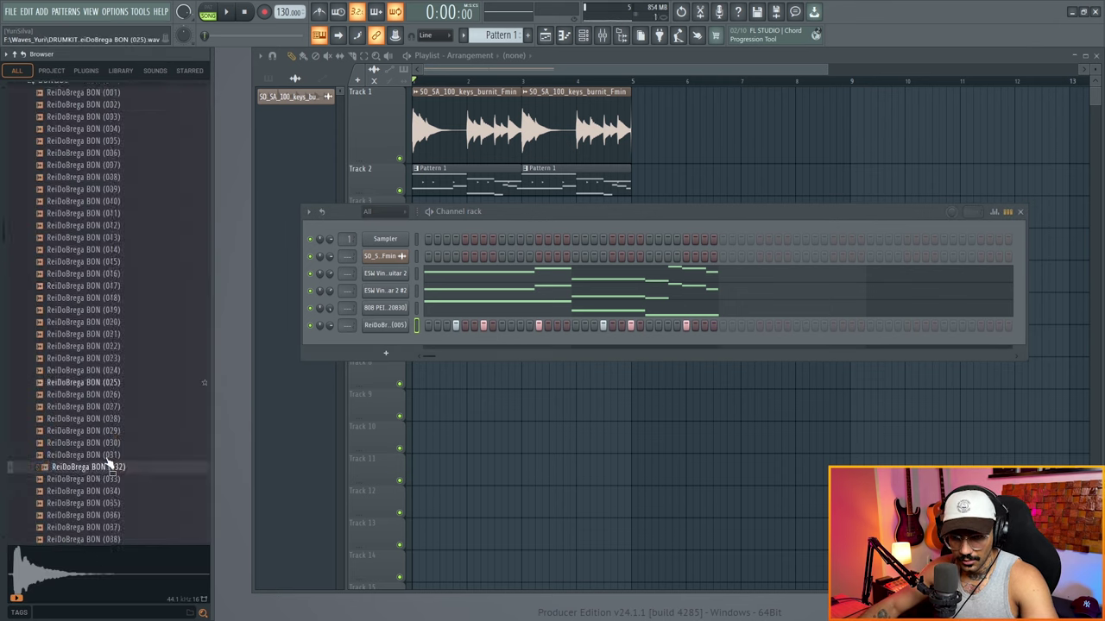
pyautogui.scroll(-3, 107, 459)
pyautogui.click(105, 455)
pyautogui.scroll(-3, 105, 459)
pyautogui.click(106, 465)
pyautogui.scroll(-7, 105, 461)
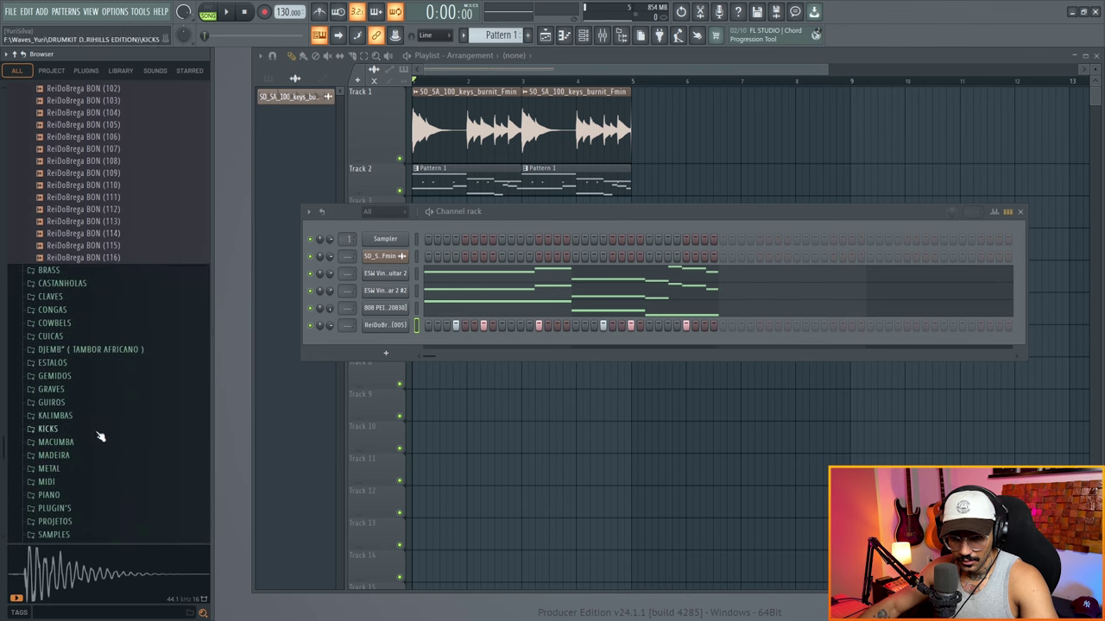
pyautogui.scroll(6, 87, 242)
pyautogui.moveTo(87, 245); pyautogui.dragTo(400, 344)
pyautogui.press('space')
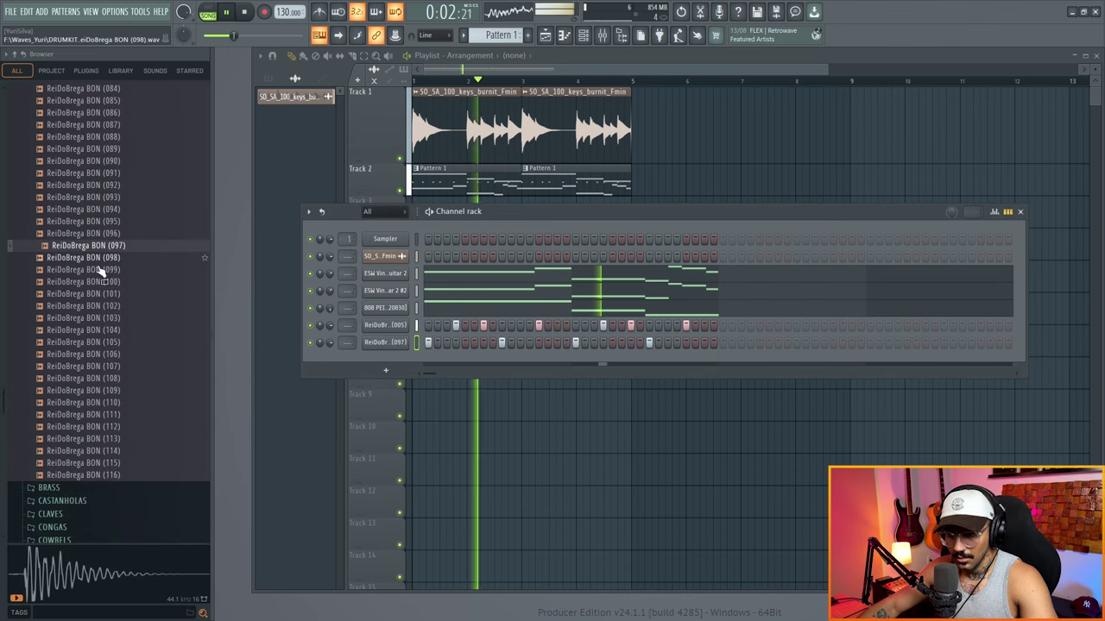
pyautogui.press('space')
# Step: Open the BON (097) channel settings, advance the sample start to trim the silence before the hit, and close them
pyautogui.click(385, 342)
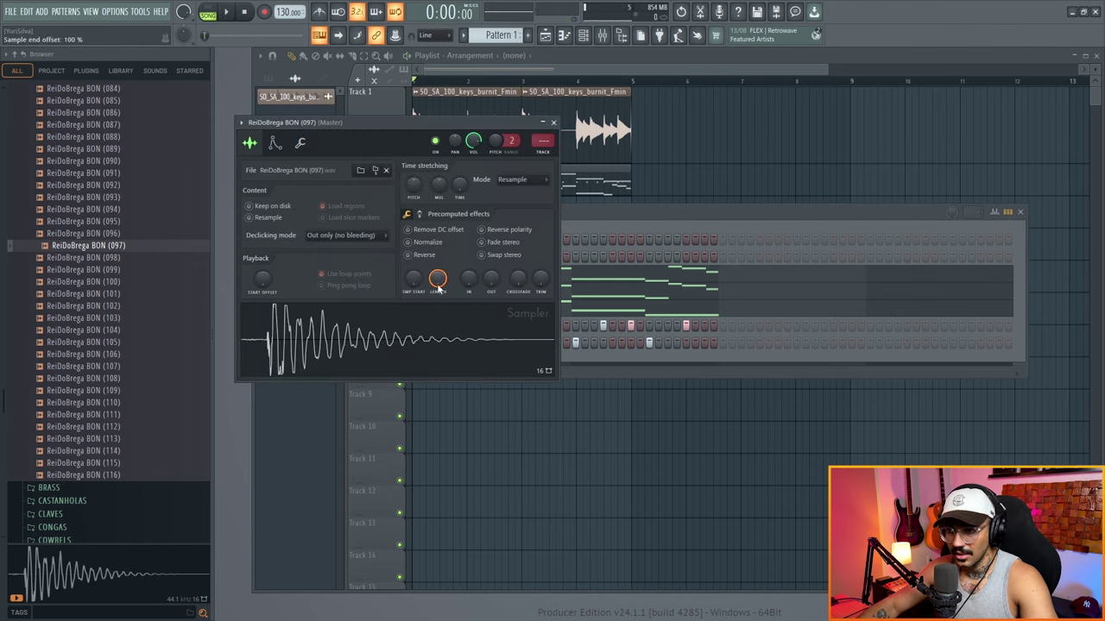
pyautogui.moveTo(413, 278); pyautogui.dragTo(413, 268)
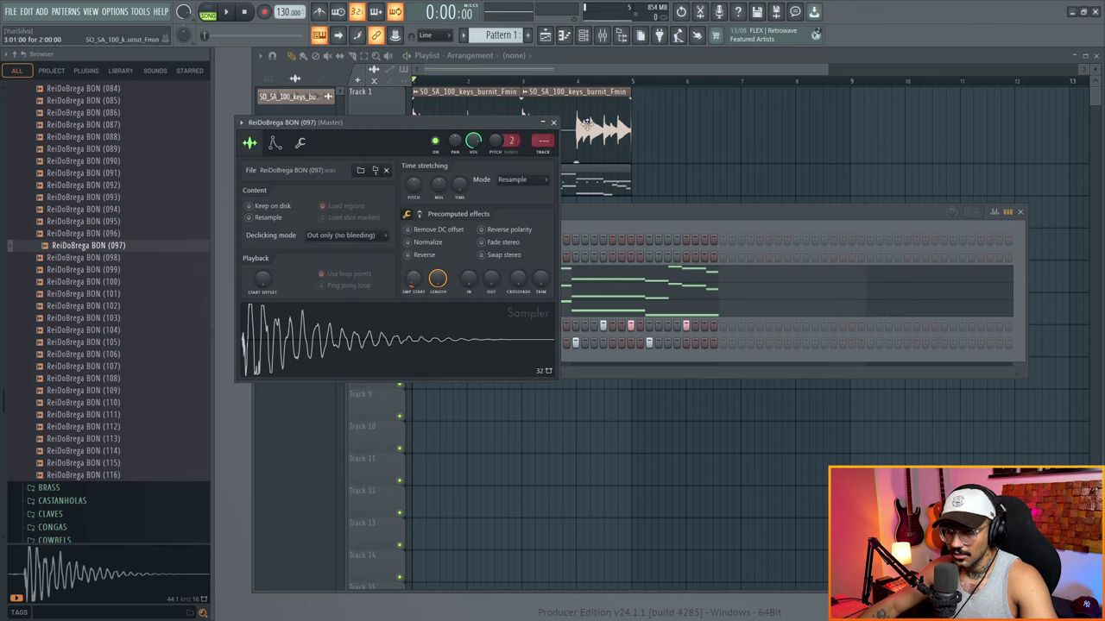
pyautogui.click(554, 123)
# Step: Audition earlier samples in the BONGOS folder and add ReiDoBrega BON (036) as a new channel
pyautogui.scroll(9, 92, 164)
pyautogui.click(91, 162)
pyautogui.click(91, 173)
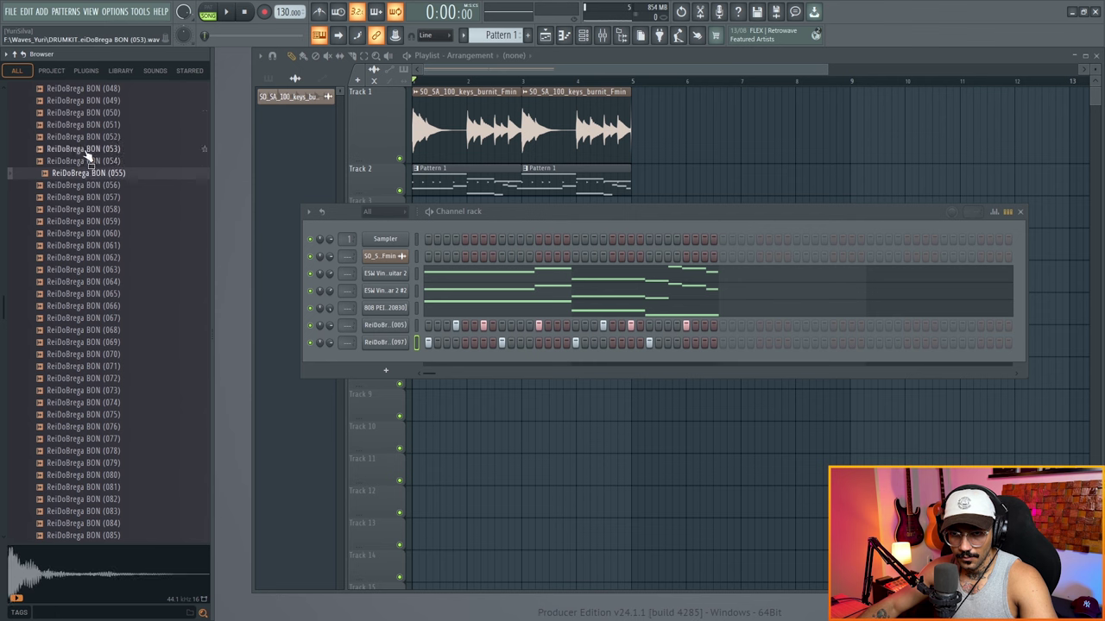
pyautogui.click(88, 149)
pyautogui.click(85, 127)
pyautogui.scroll(3, 84, 145)
pyautogui.click(81, 163)
pyautogui.scroll(4, 83, 168)
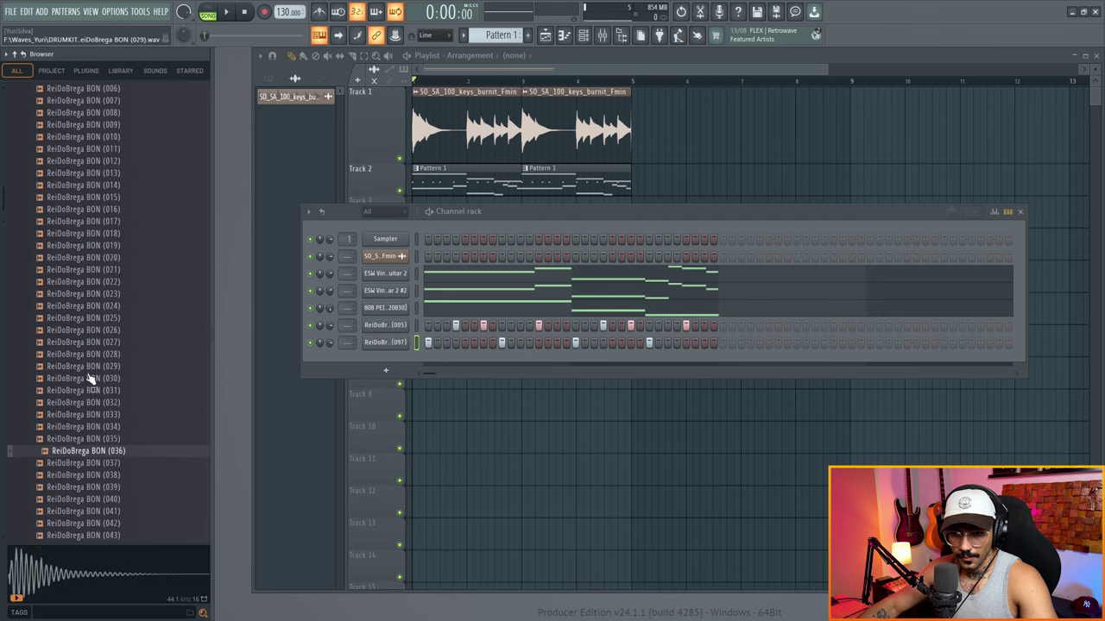
pyautogui.moveTo(86, 457); pyautogui.dragTo(384, 362)
# Step: Try BON (036) hits on steps 8 and 9 during playback, removing the BON (097) hit on step 9
pyautogui.press('space')
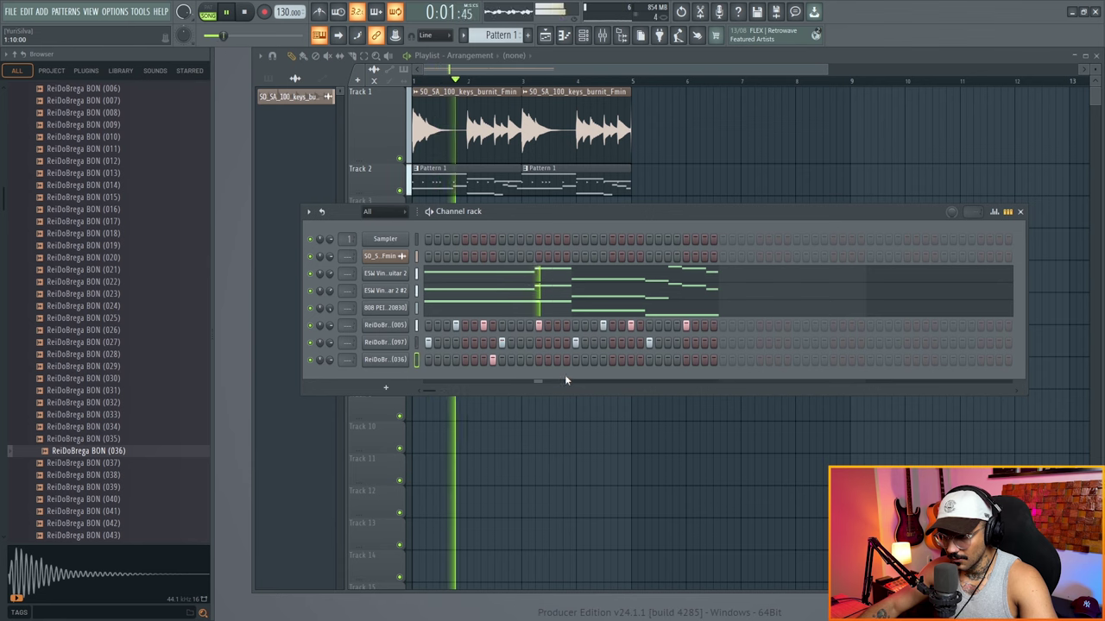
pyautogui.click(493, 360)
pyautogui.press('space')
pyautogui.press('space')
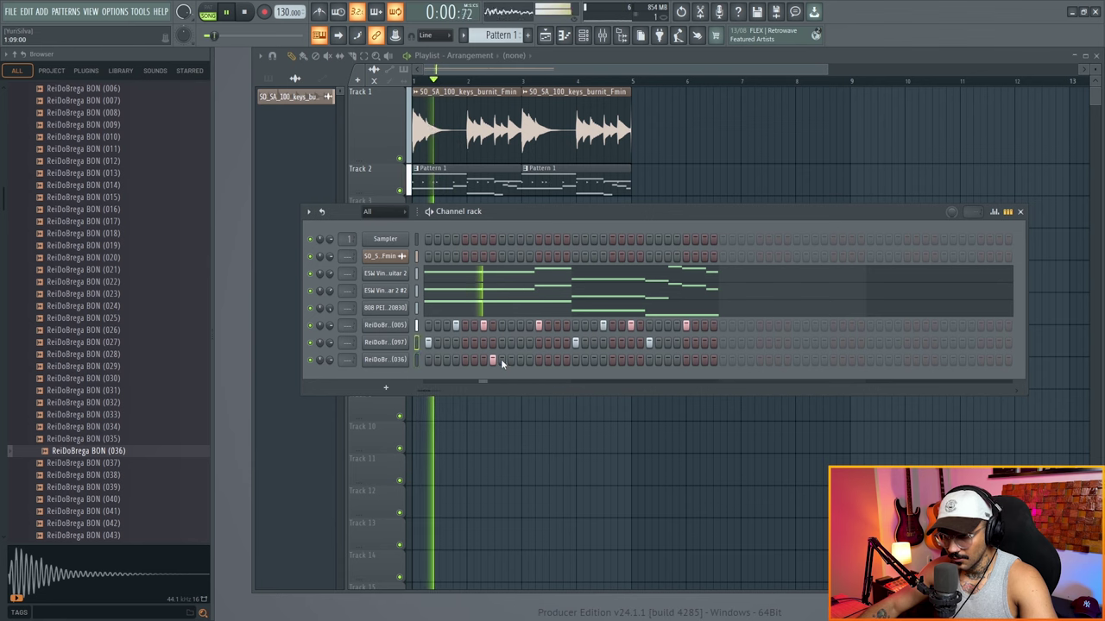
pyautogui.click(502, 360)
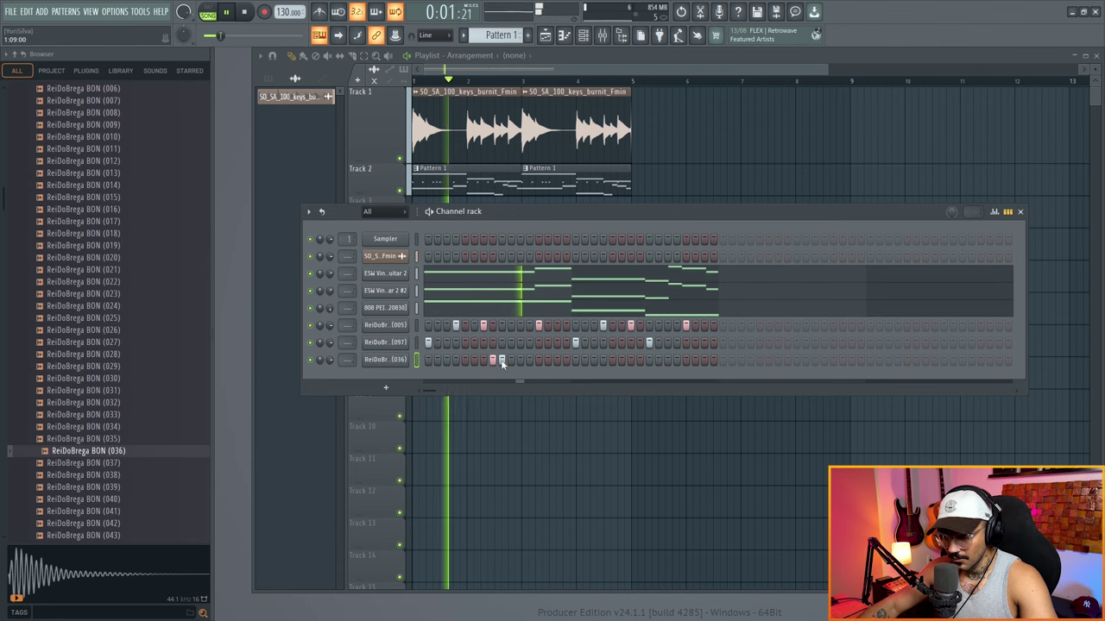
# Step: Redistribute the bongo hits: BON (036) on steps 1, 9, 17, 25, BON (097) on 4, 7, 20, 23, and BON (005) on 13, 29
pyautogui.press('space')
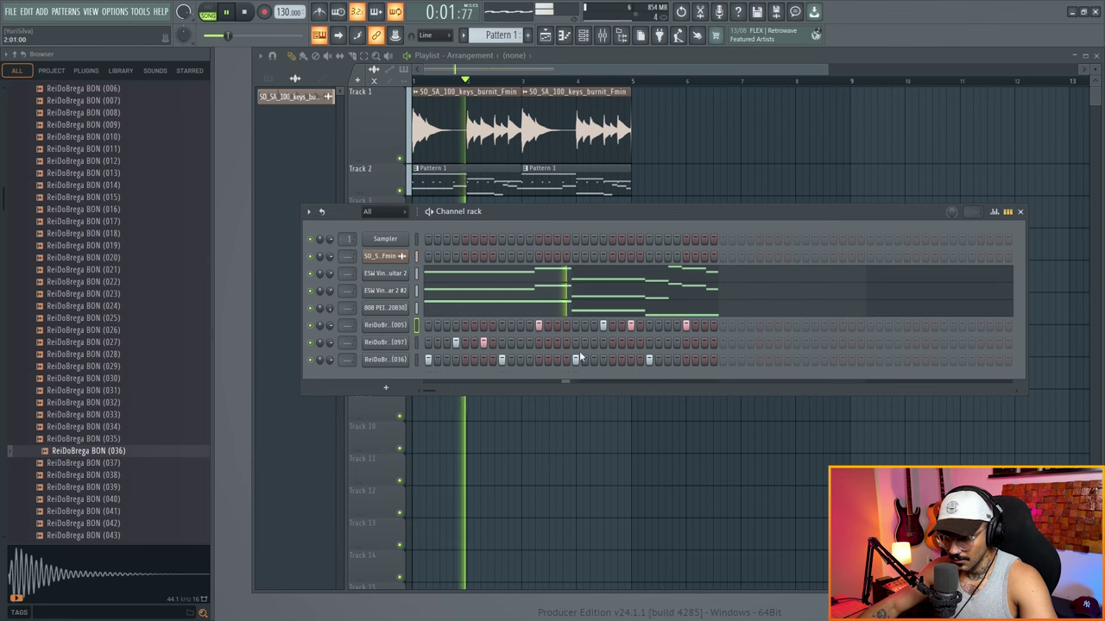
pyautogui.click(604, 343)
pyautogui.press('space')
pyautogui.press('space')
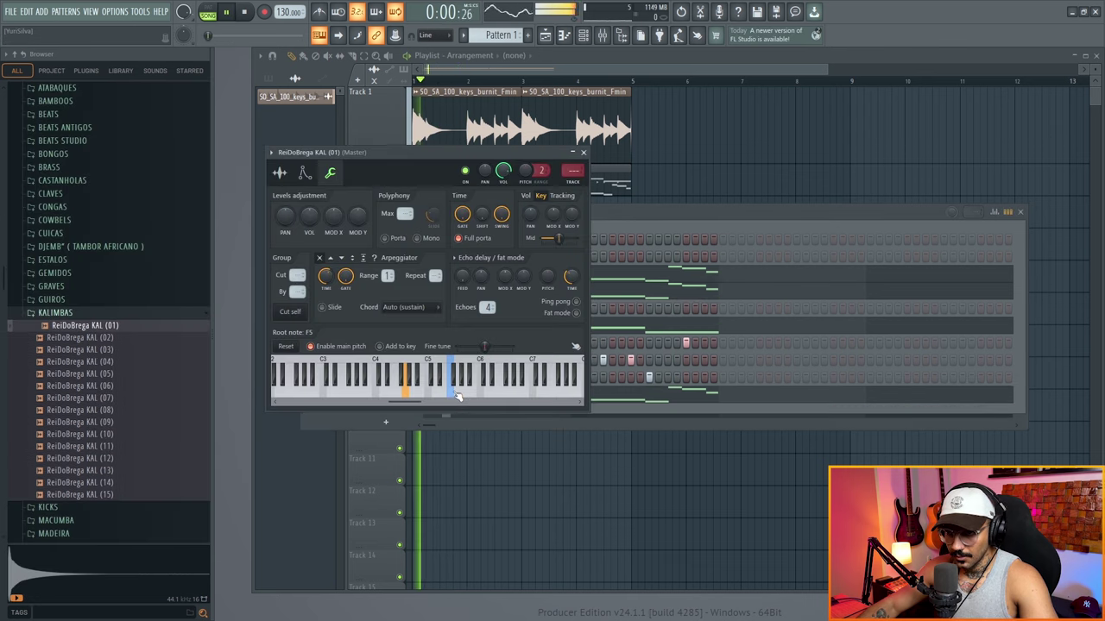
# Step: Set the ReiDoBrega KAL (01) channel's root note to F4 and compare it soloed against the full mix
pyautogui.rightClick(399, 394)
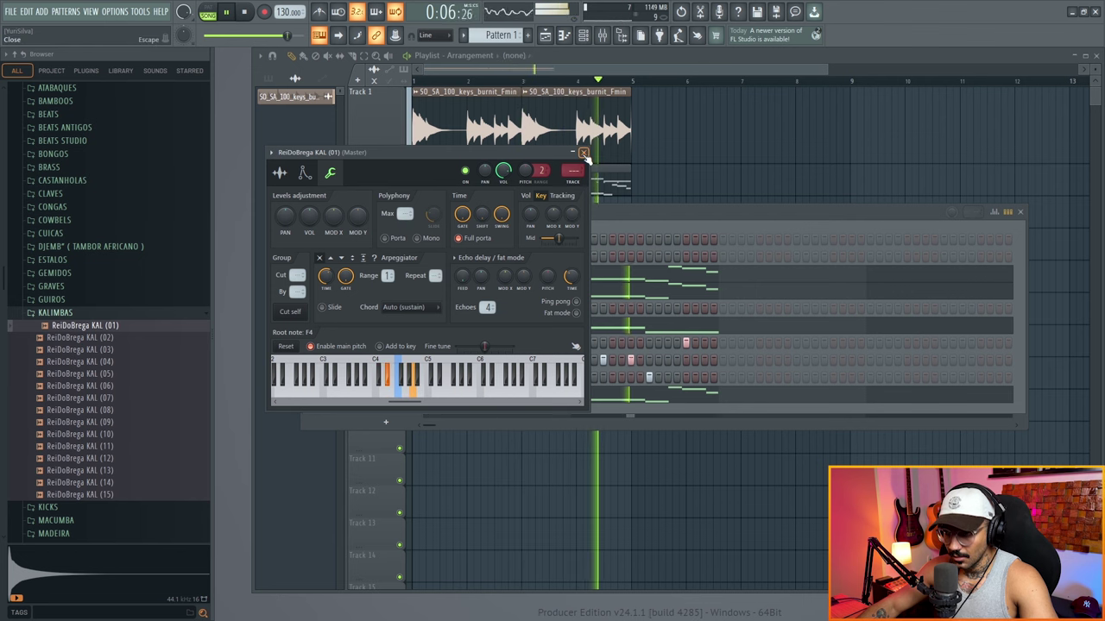
pyautogui.click(583, 154)
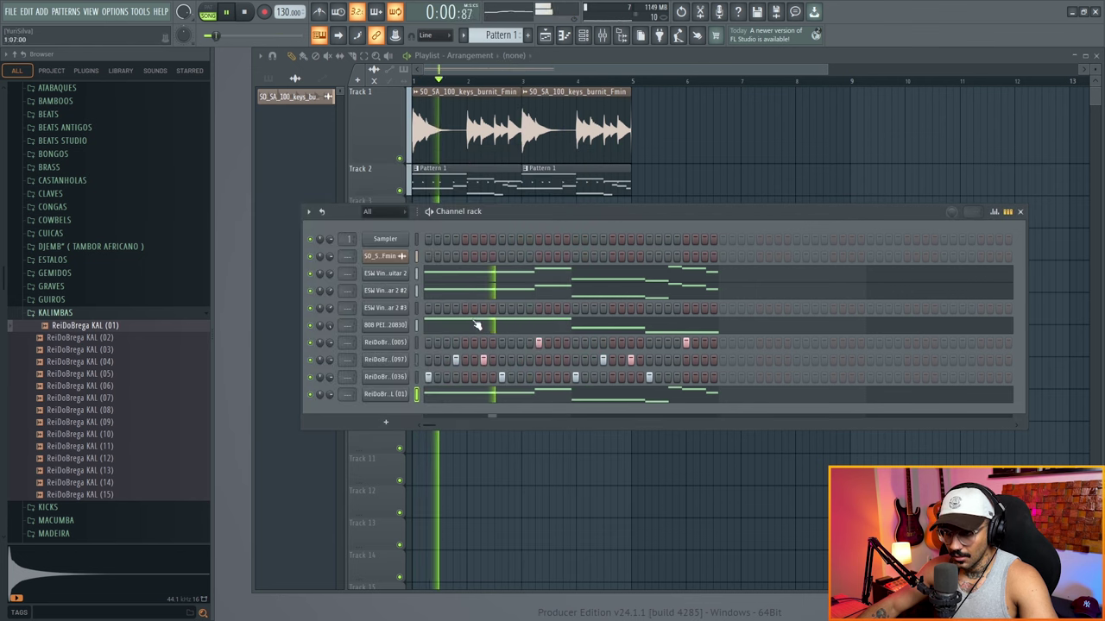
pyautogui.rightClick(312, 395)
pyautogui.click(321, 397)
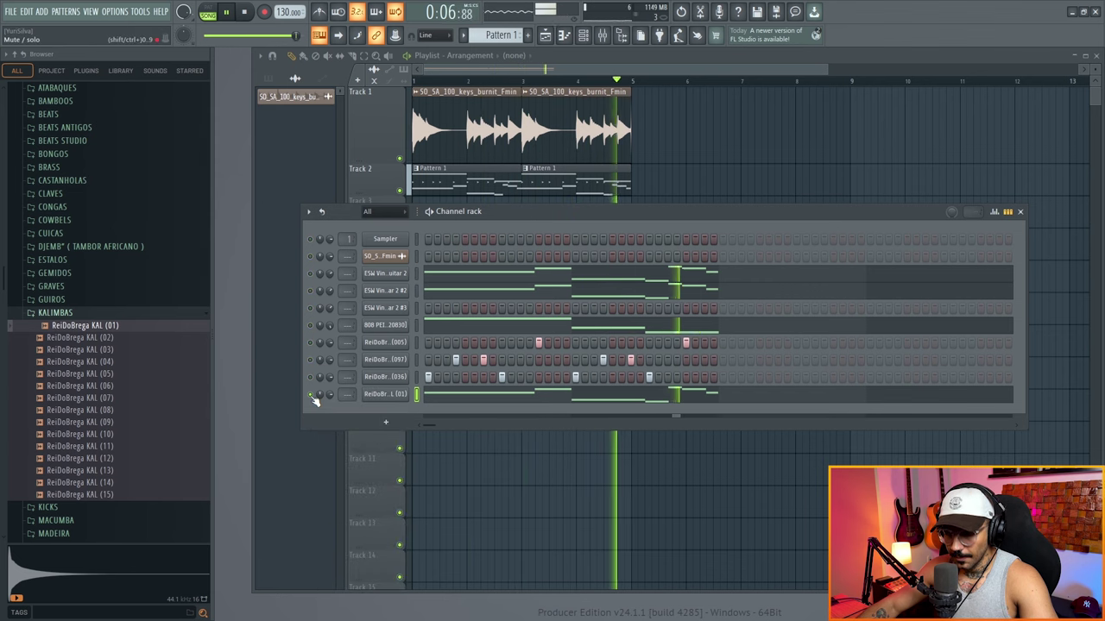
pyautogui.rightClick(314, 398)
pyautogui.click(324, 410)
pyautogui.rightClick(323, 396)
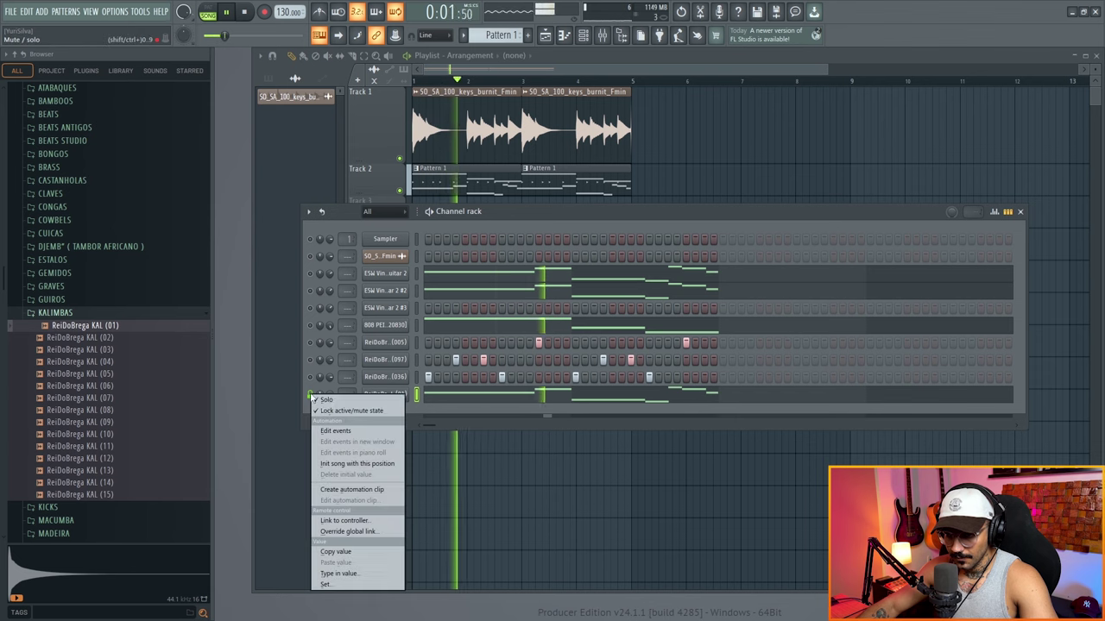
pyautogui.click(325, 409)
pyautogui.rightClick(323, 397)
pyautogui.click(323, 398)
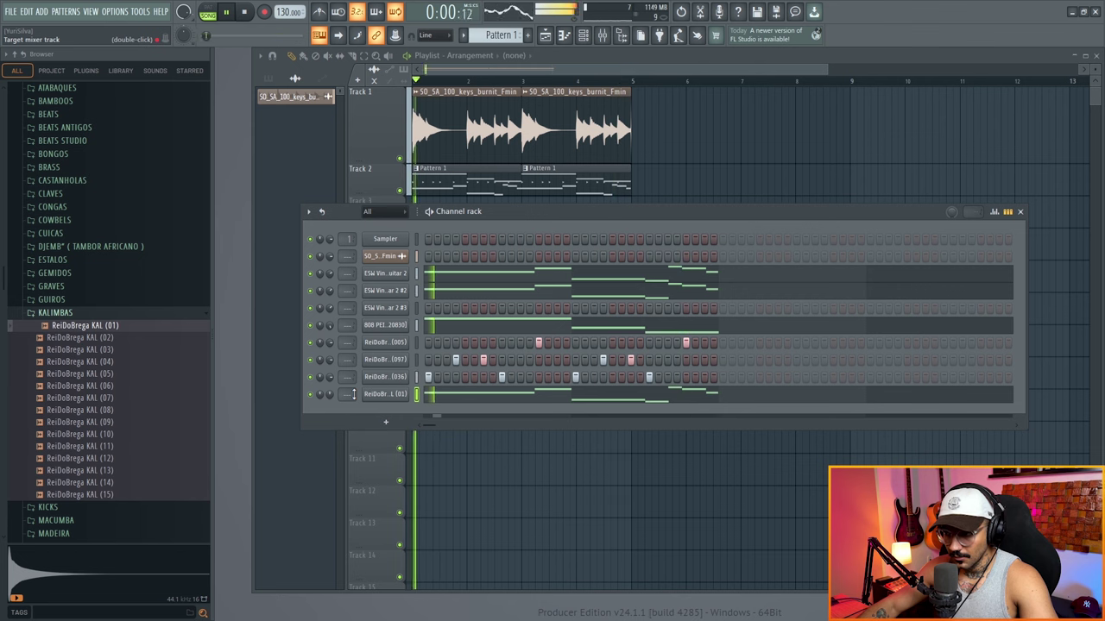
# Step: Place CHAMADA ATABAQUE By ReiDoBrega from the VIRADINHA folder on Track 3, play it, and trim its end to just before bar 2
pyautogui.click(54, 313)
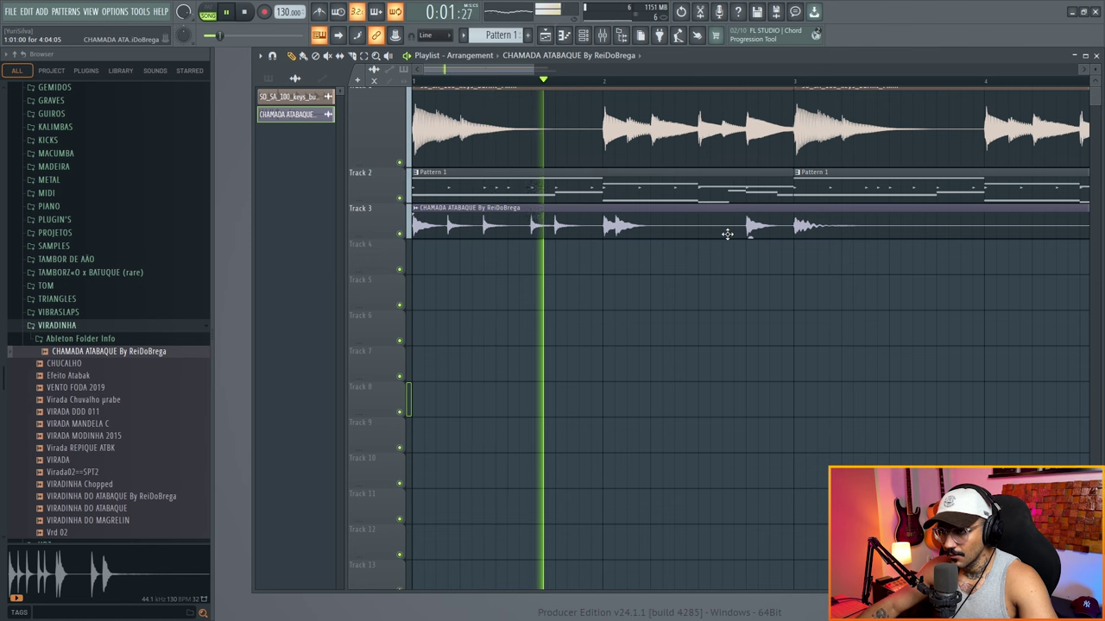
pyautogui.press('space')
pyautogui.press('space')
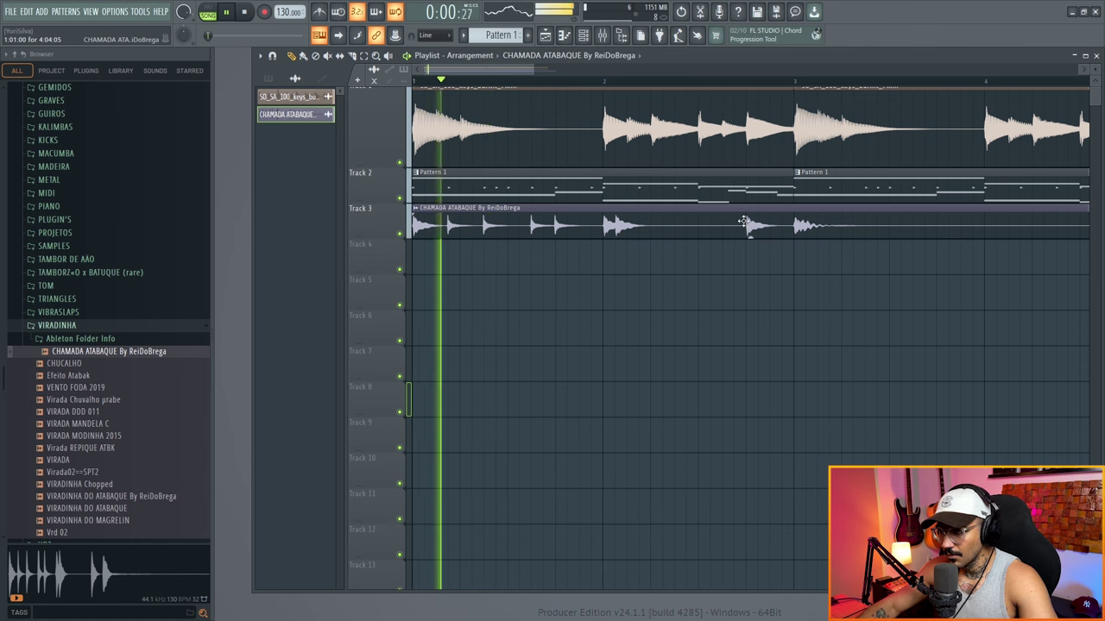
pyautogui.scroll(-1, 742, 226)
pyautogui.scroll(2, 725, 224)
pyautogui.scroll(-3, 539, 180)
pyautogui.scroll(-2, 539, 181)
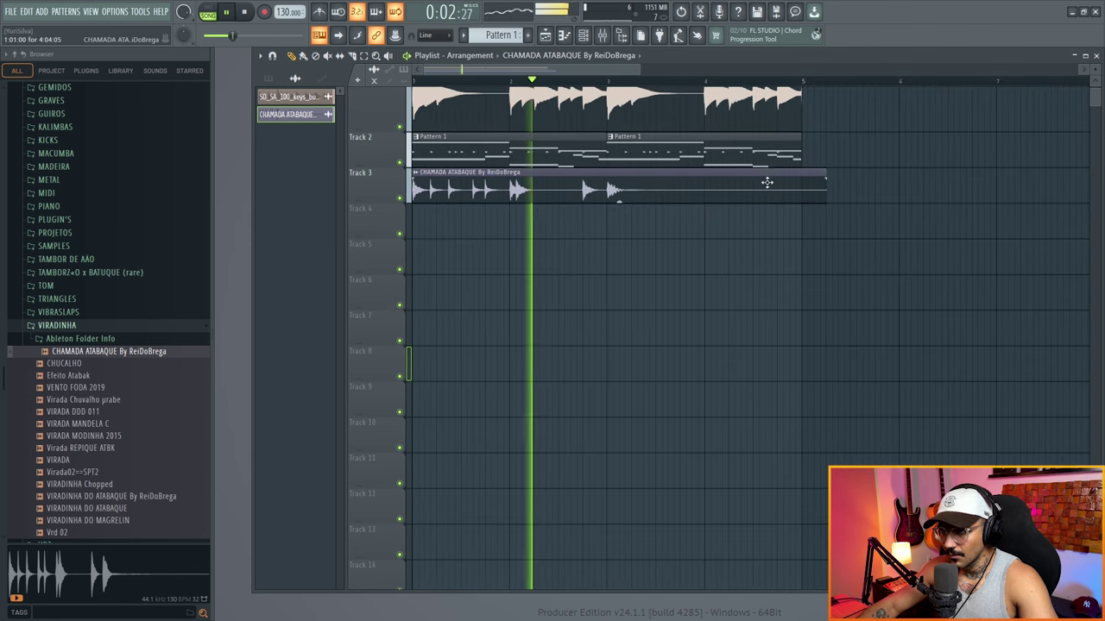
pyautogui.moveTo(826, 178); pyautogui.dragTo(502, 170)
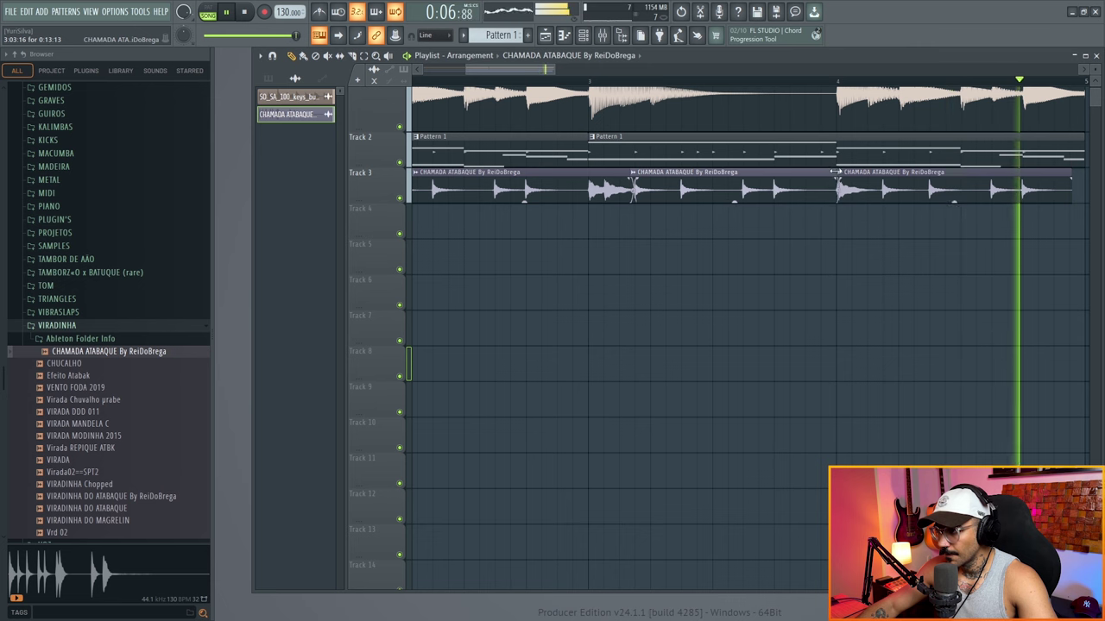
# Step: Fit the repeated atabaque clips within bar 4, slice off the last hit near step 13 and nudge that slice slightly
pyautogui.moveTo(1034, 171); pyautogui.dragTo(755, 192)
pyautogui.scroll(3, 756, 193)
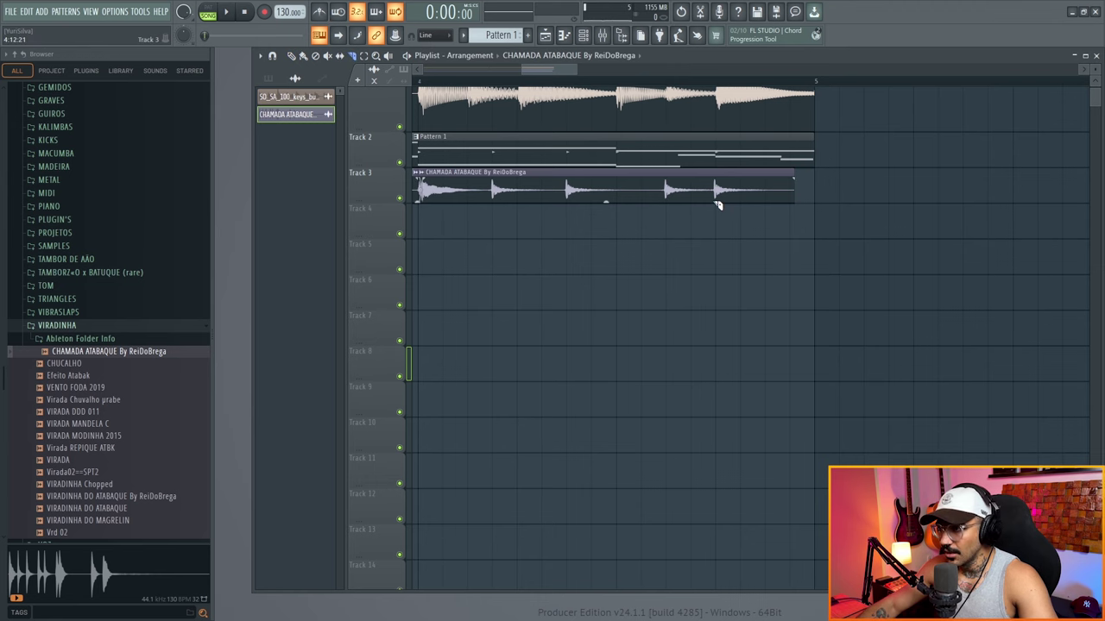
pyautogui.scroll(3, 717, 203)
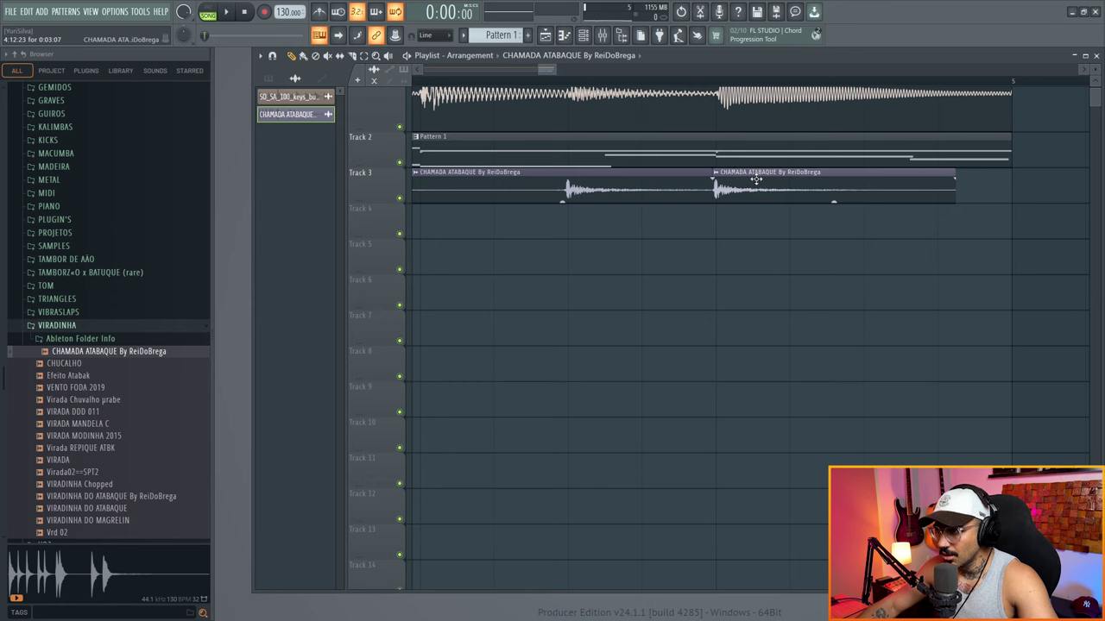
pyautogui.moveTo(756, 178); pyautogui.dragTo(752, 178)
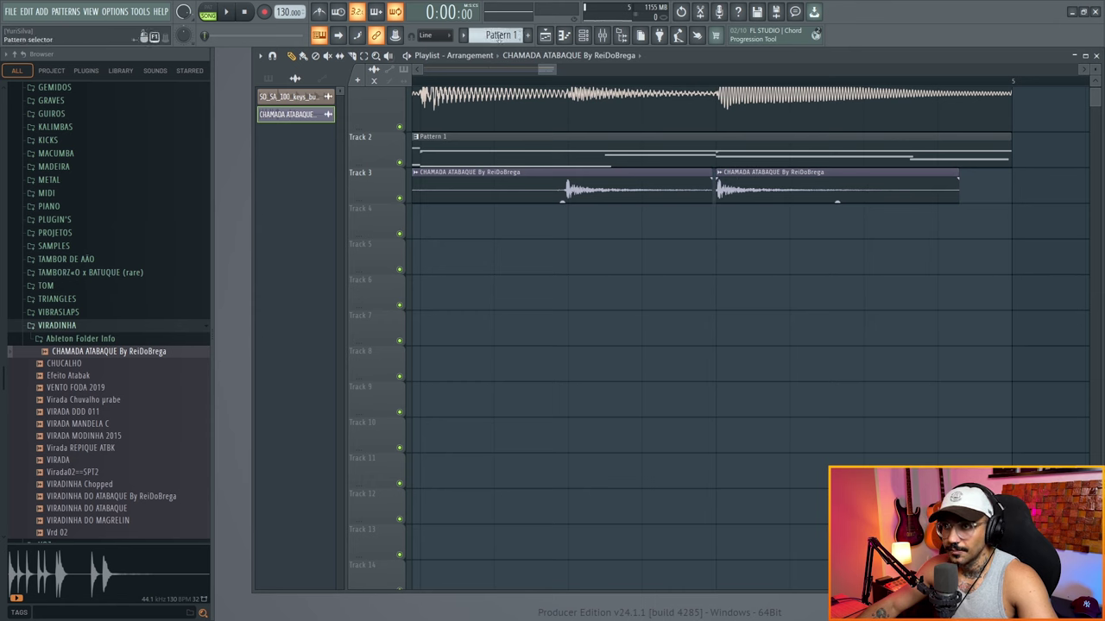
# Step: Set the main snap to 1/3 beat and turn the sliced atabaque hit into three consecutive 1/3-beat clips filling bar 4's last beat
pyautogui.click(439, 36)
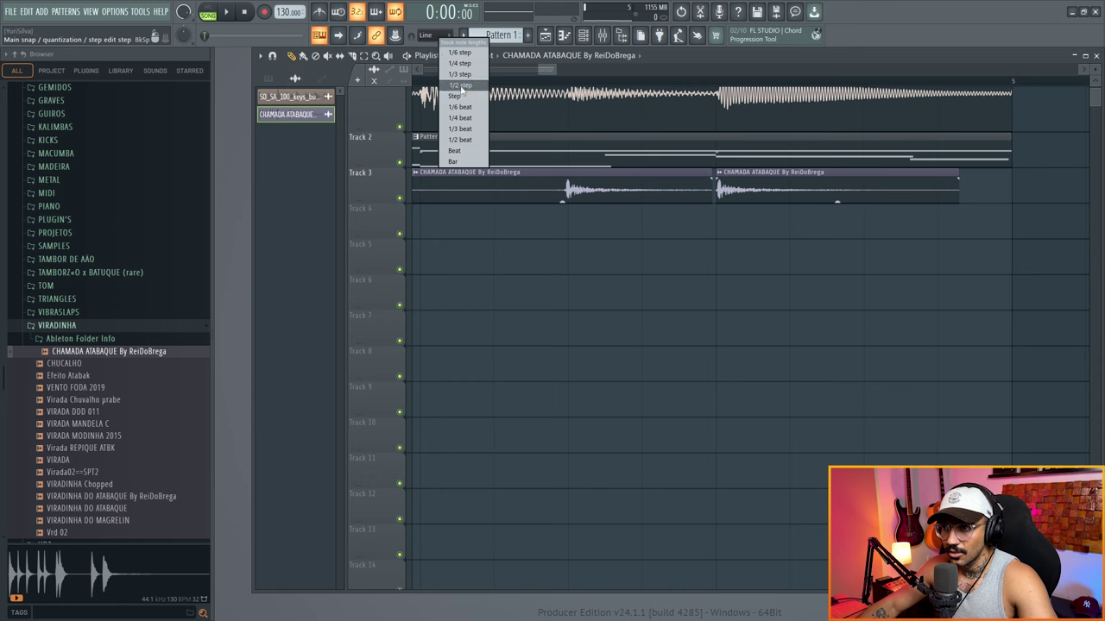
pyautogui.click(461, 129)
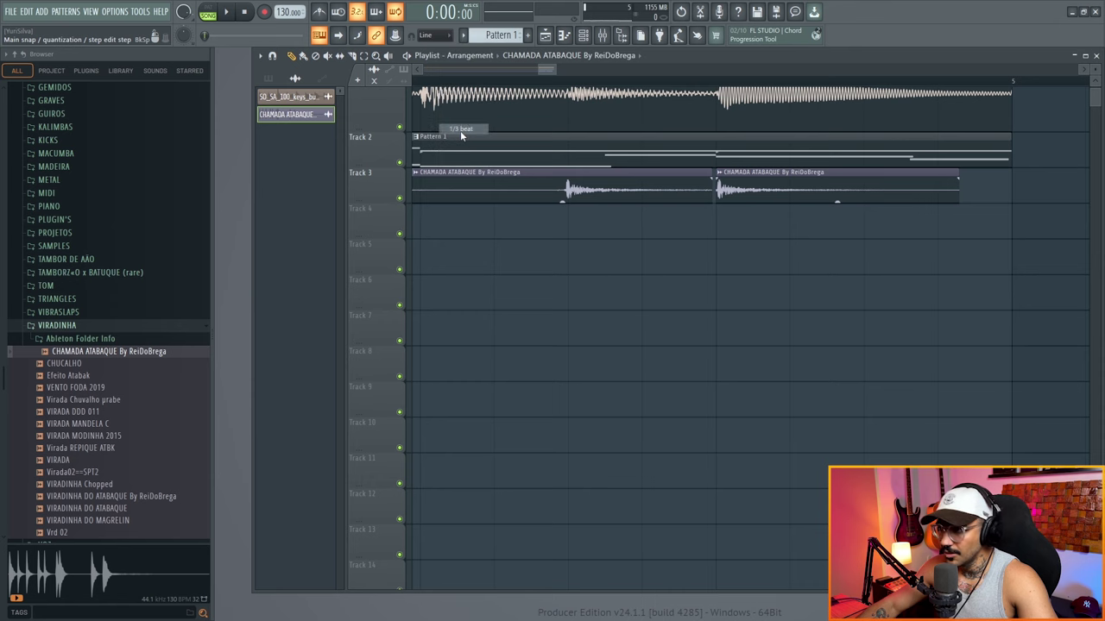
pyautogui.moveTo(958, 176)
pyautogui.mouseDown()
pyautogui.moveTo(809, 176)
pyautogui.moveTo(889, 193)
pyautogui.moveTo(949, 190)
pyautogui.mouseUp()
# Step: Set the main snap back to Line and play the arrangement with the atabaque clips
pyautogui.click(431, 35)
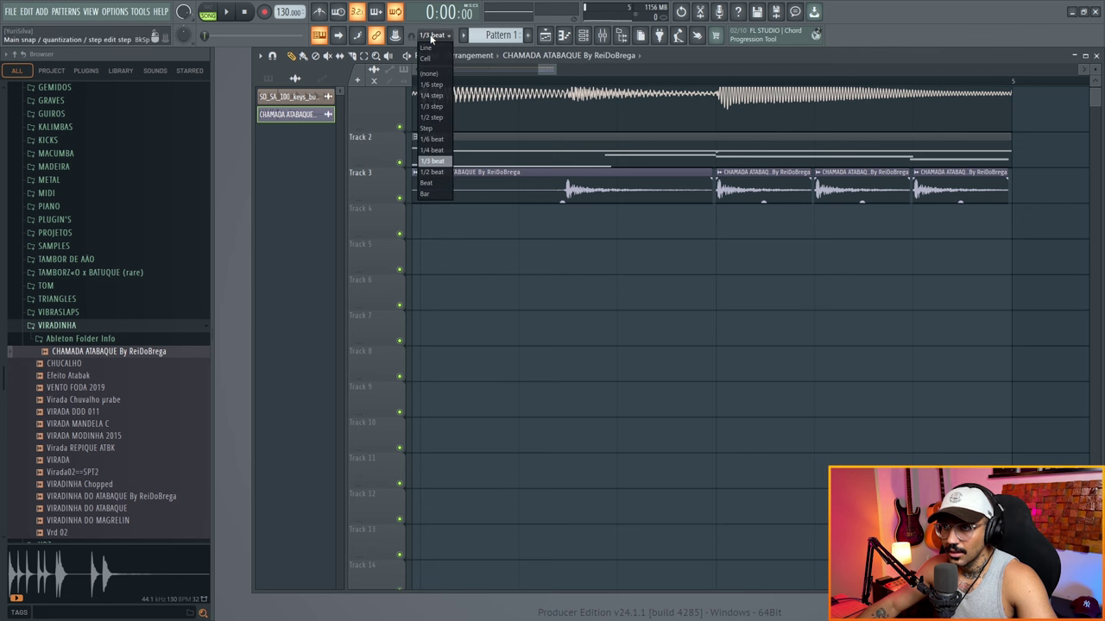
pyautogui.click(431, 48)
pyautogui.press('space')
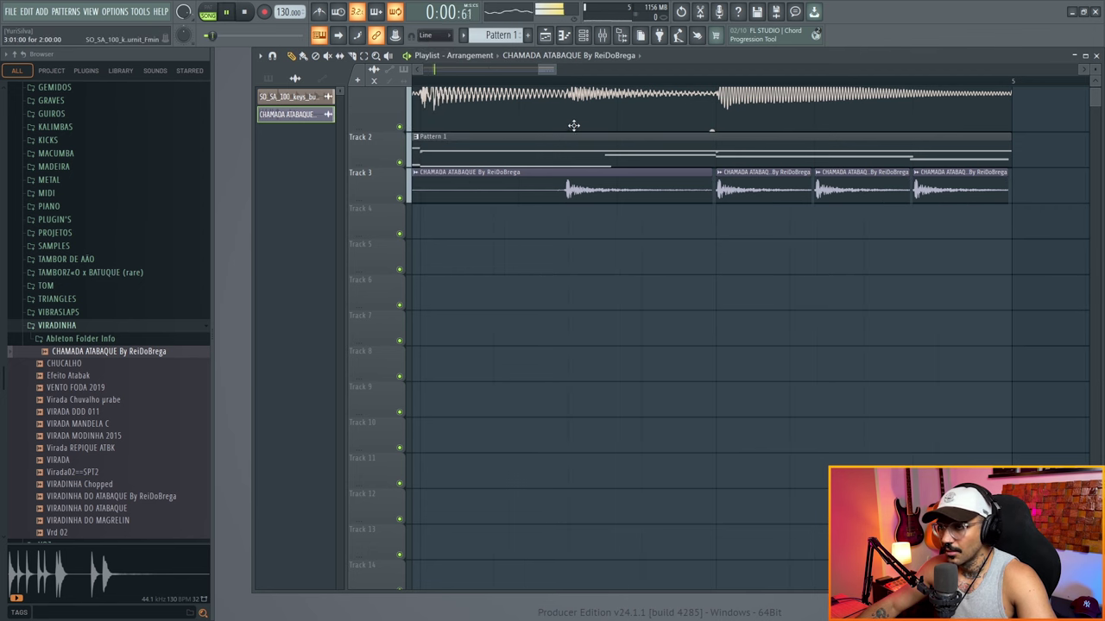
pyautogui.scroll(-7, 561, 133)
pyautogui.scroll(1, 545, 154)
pyautogui.scroll(-3, 533, 154)
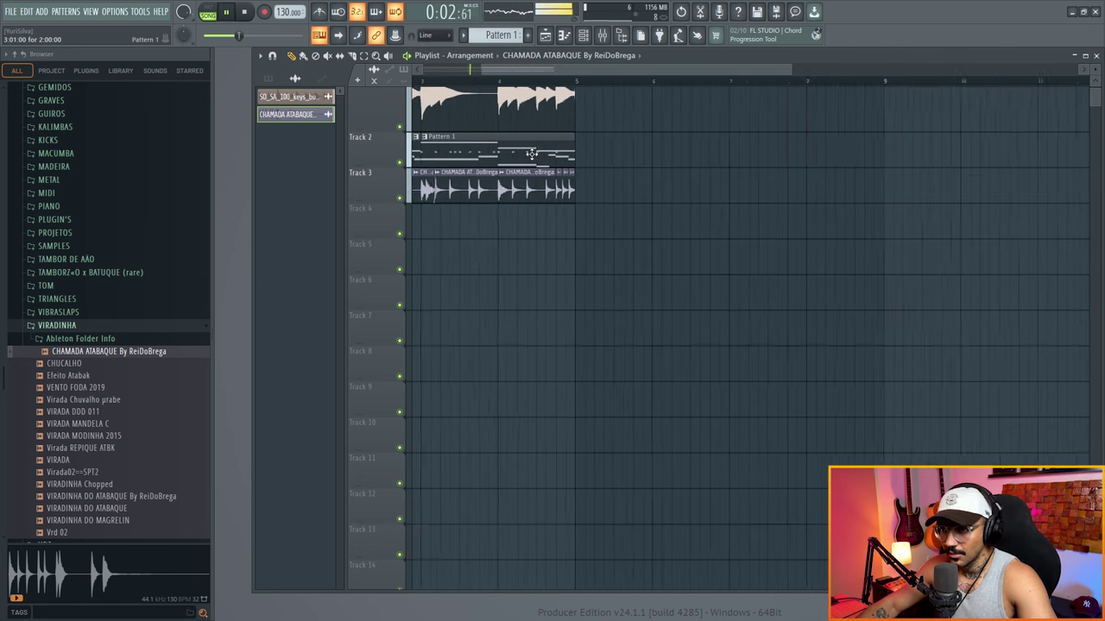
# Step: Lower the gain of all the atabaque clips on Track 3 together to -14.0 dB
pyautogui.moveTo(547, 69); pyautogui.dragTo(303, 67)
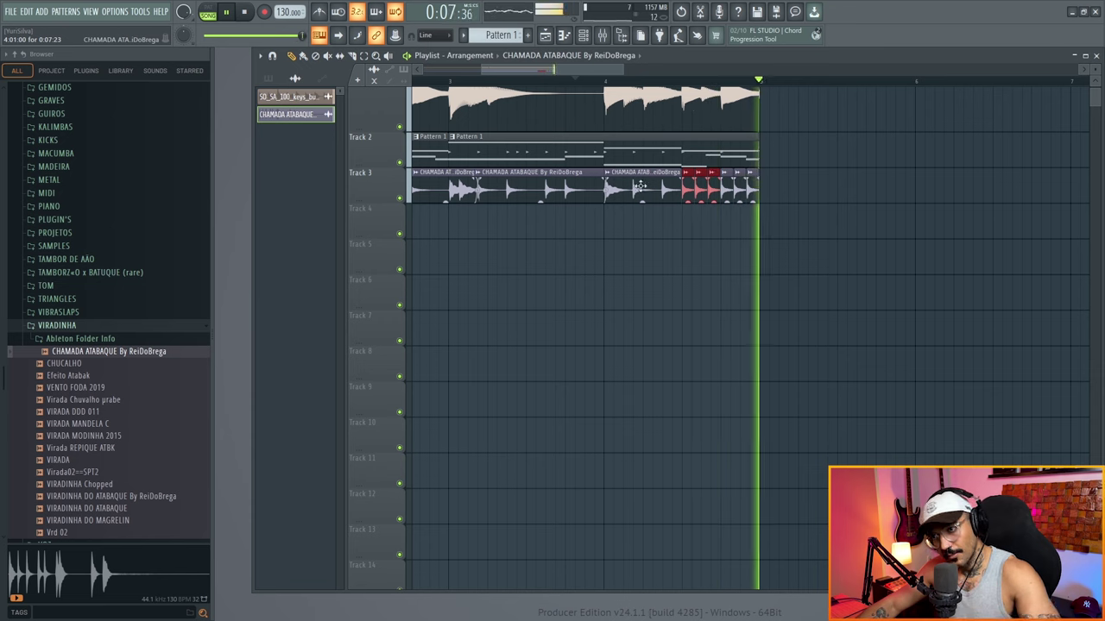
pyautogui.scroll(-3, 640, 186)
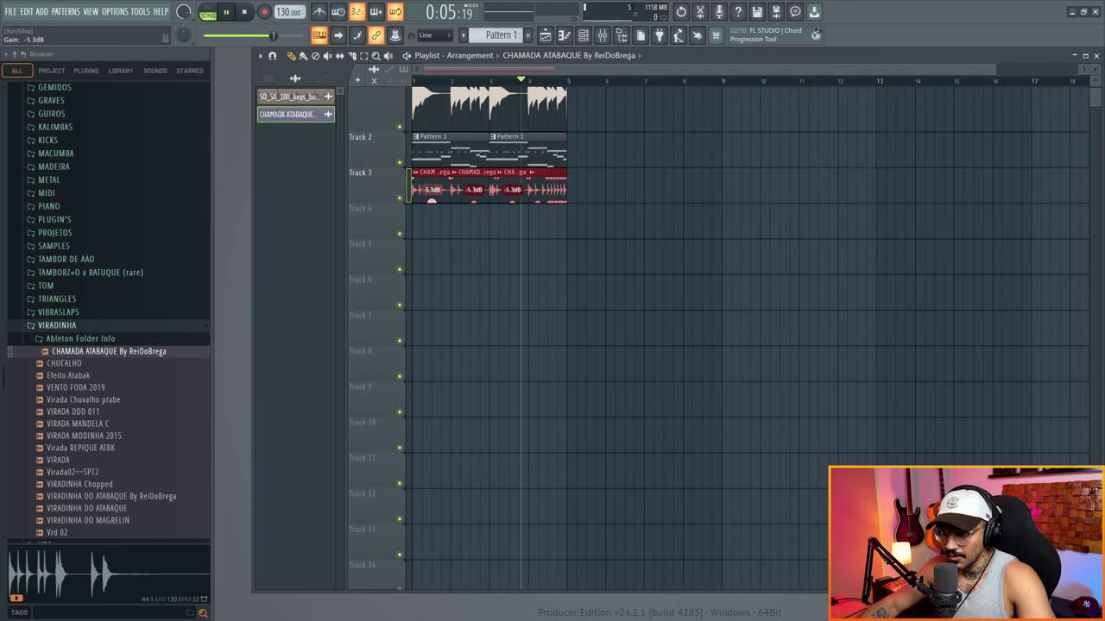
pyautogui.moveTo(431, 201)
pyautogui.mouseDown()
pyautogui.moveTo(431, 221)
pyautogui.moveTo(433, 207)
pyautogui.mouseUp()
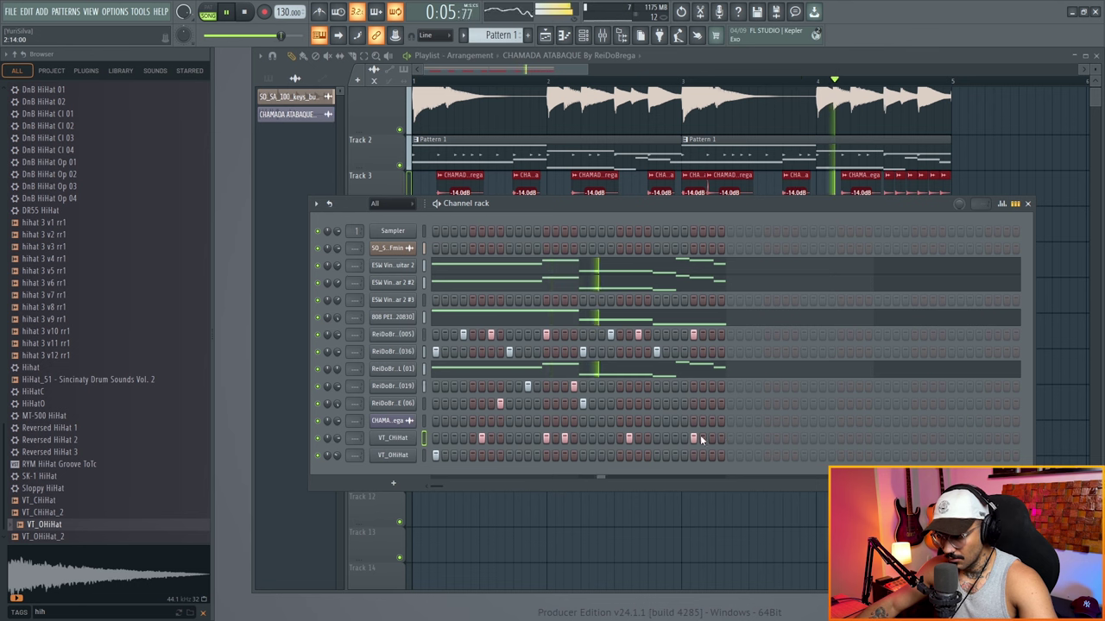
# Step: Add VT_CHiHat hits on steps 14 and 27, keep step 29 but not 30 and 31, and set the channel volume to 55%
pyautogui.moveTo(700, 438); pyautogui.dragTo(712, 438)
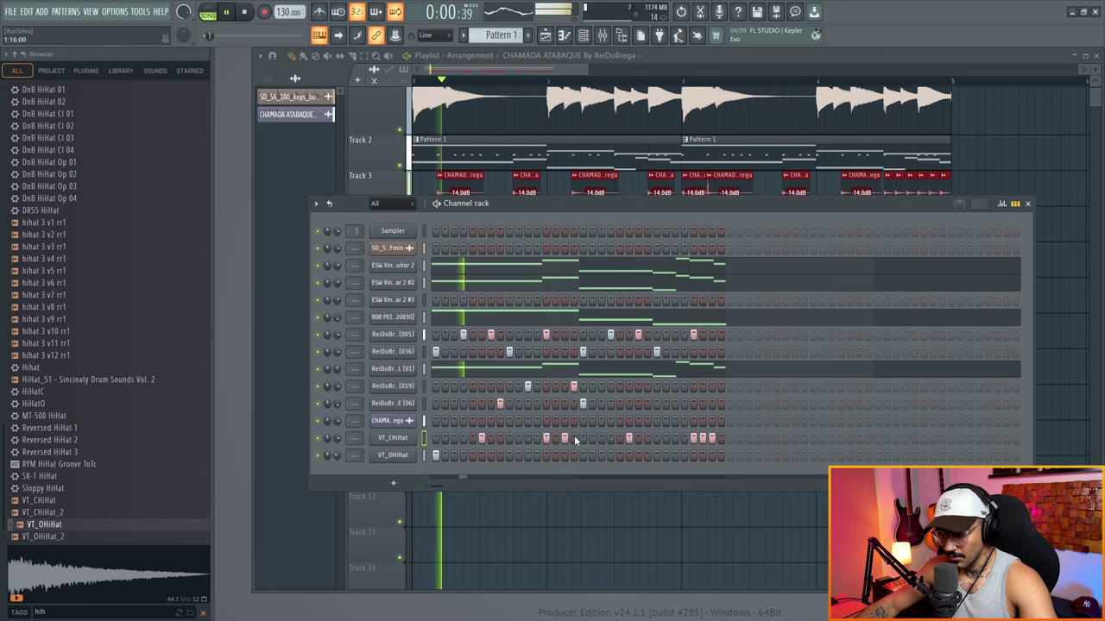
pyautogui.click(555, 438)
pyautogui.rightClick(703, 440)
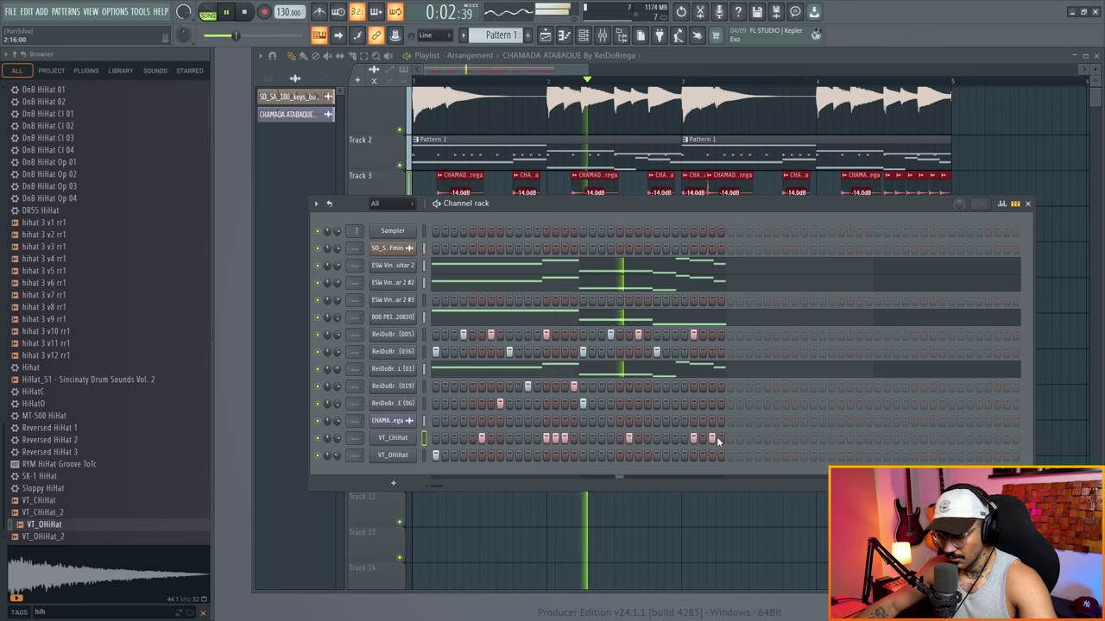
pyautogui.rightClick(712, 439)
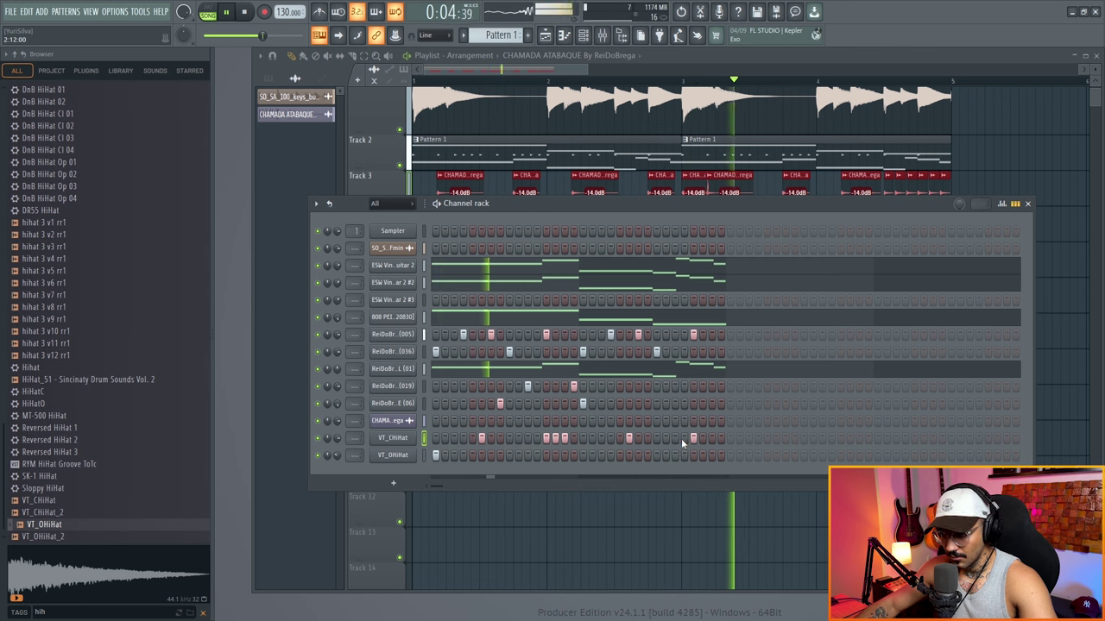
pyautogui.click(675, 438)
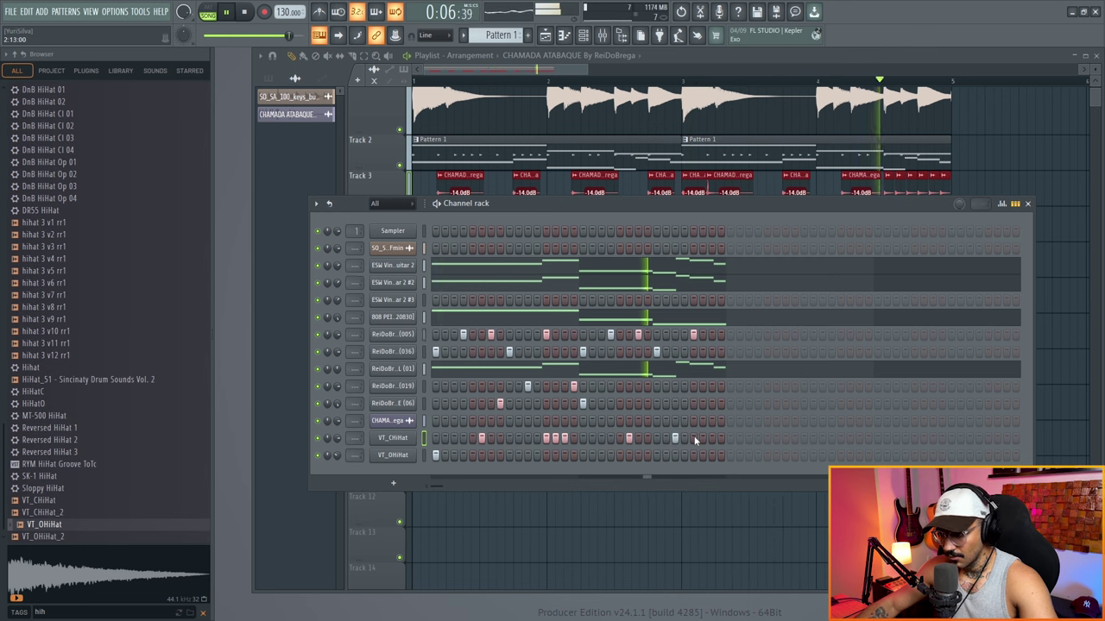
pyautogui.click(692, 438)
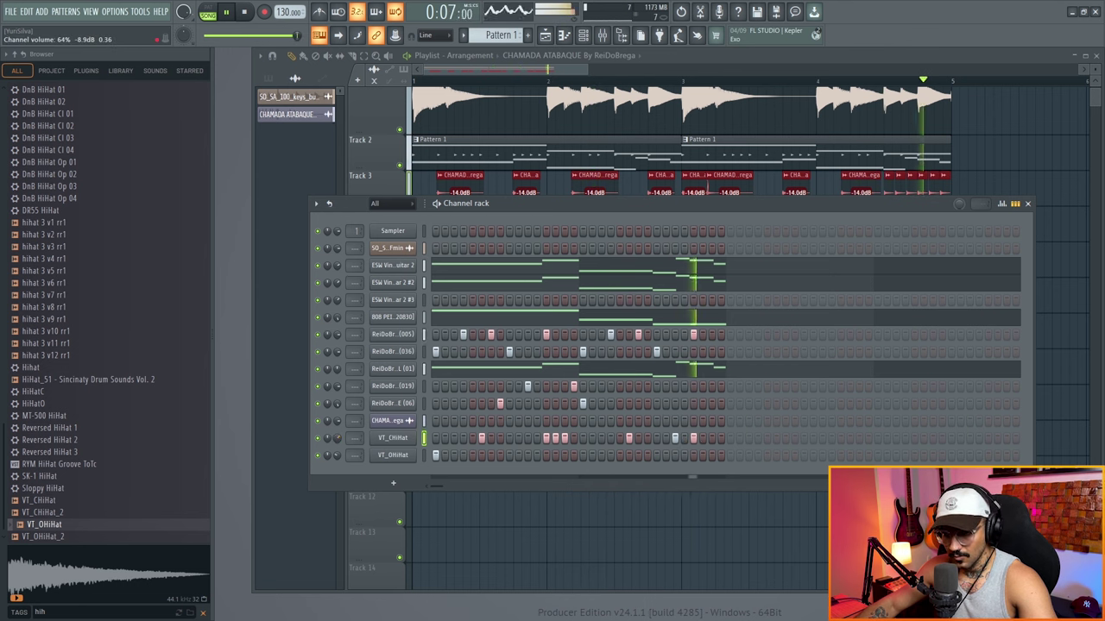
pyautogui.press('space')
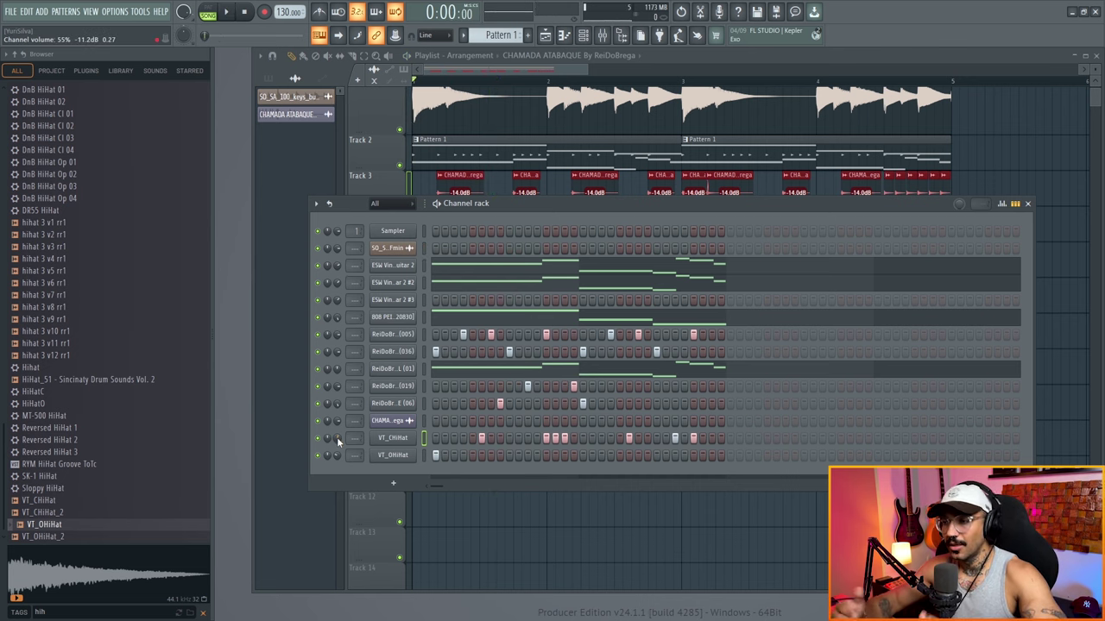
pyautogui.click(1028, 203)
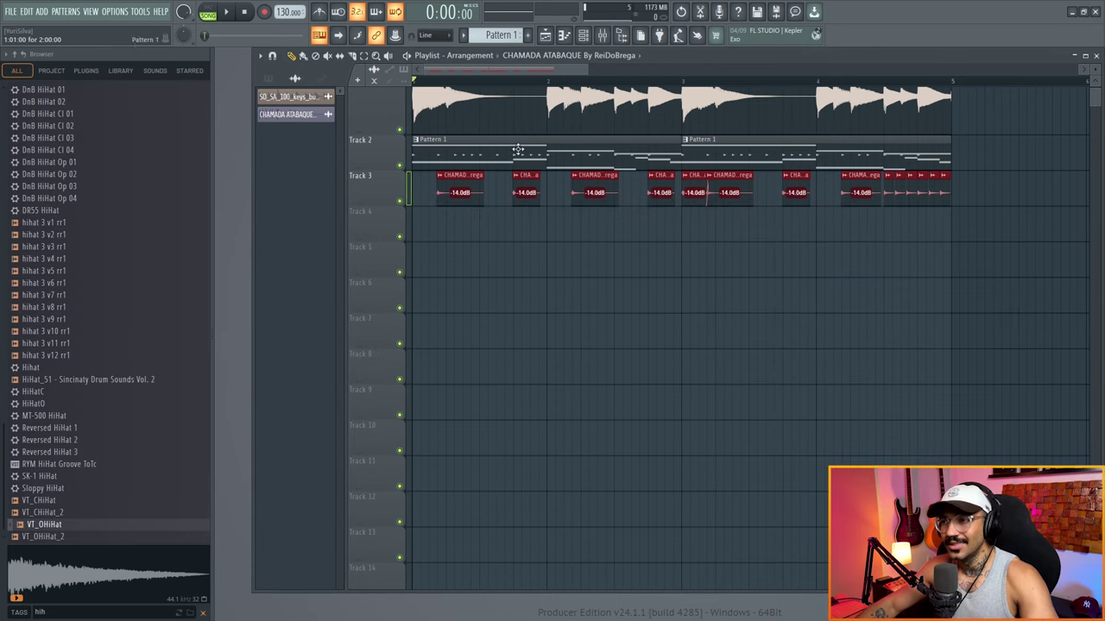
# Step: Boost the 808 PEIDANDO sample's gain to about 12% in the sampler's precomputed effects
pyautogui.click(583, 36)
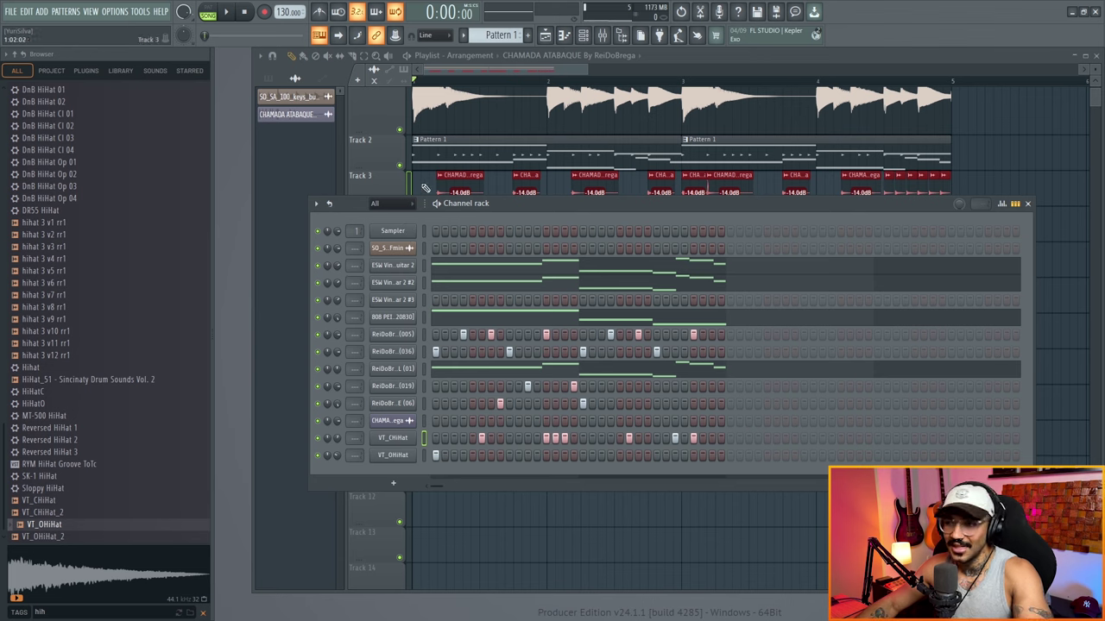
pyautogui.click(403, 320)
pyautogui.click(309, 203)
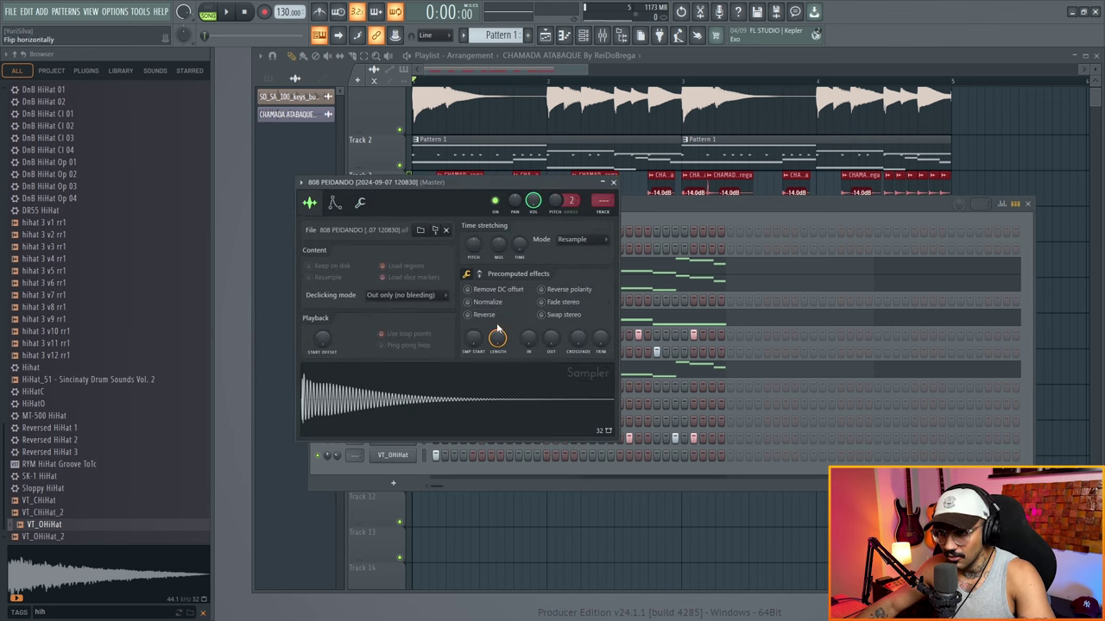
pyautogui.click(482, 274)
pyautogui.click(466, 302)
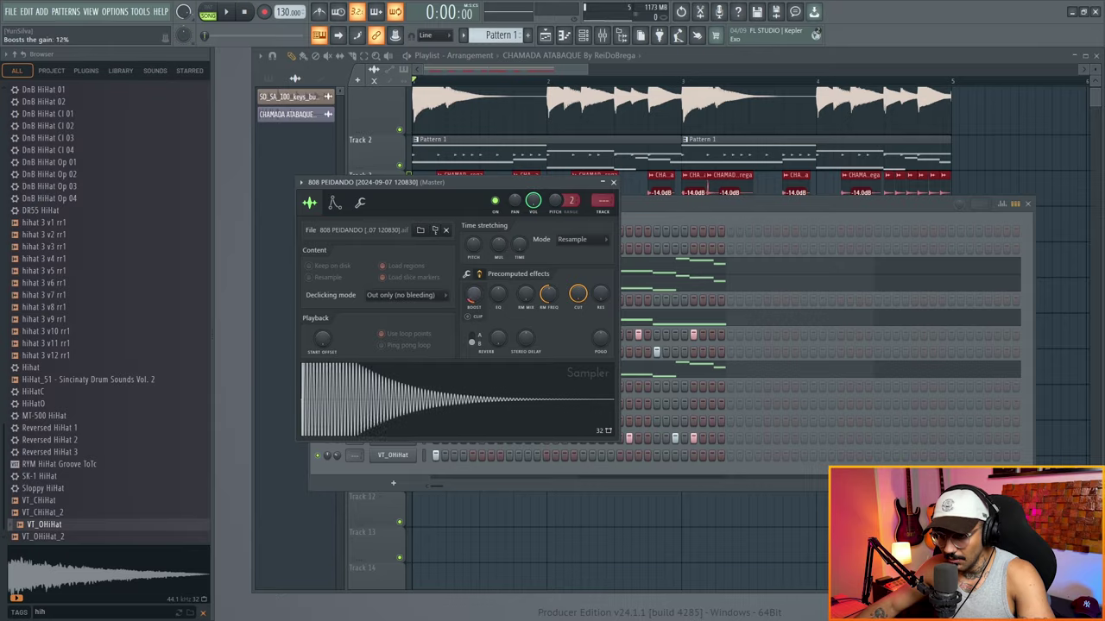